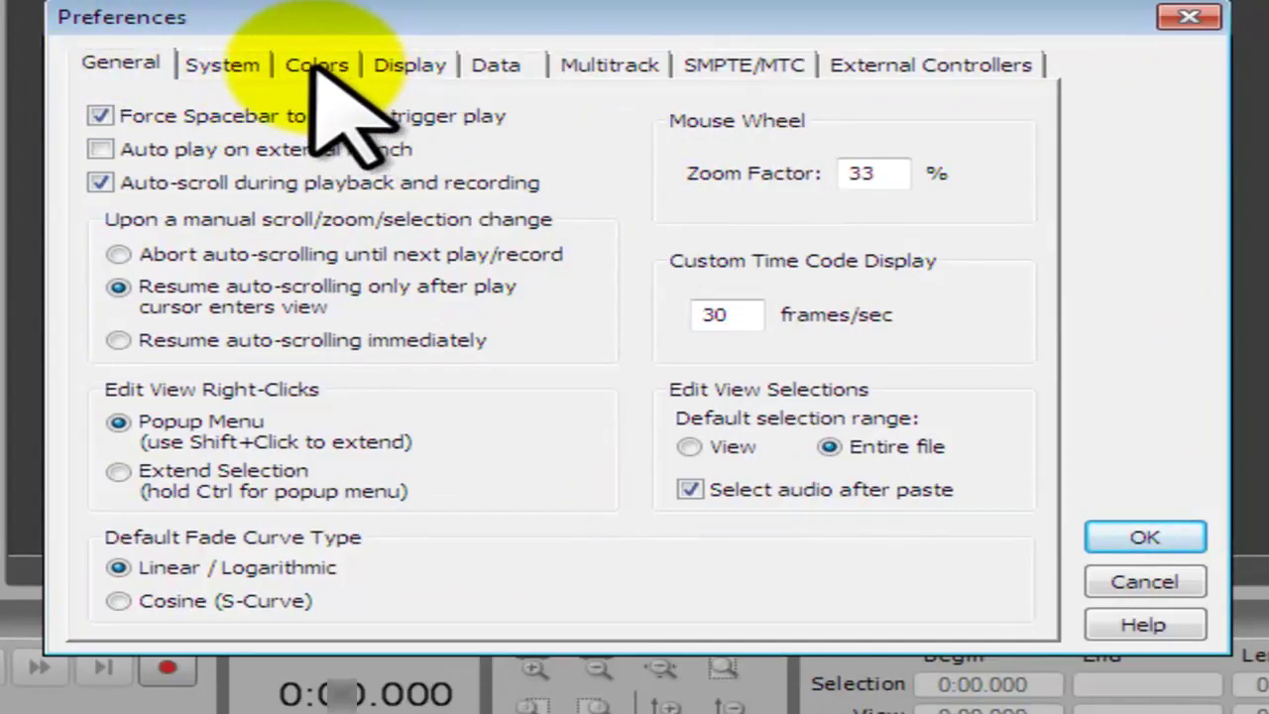
# Step: Set the UI brightness to 0 and tint the interface with saturation 42 and luminance 67
pyautogui.click(317, 65)
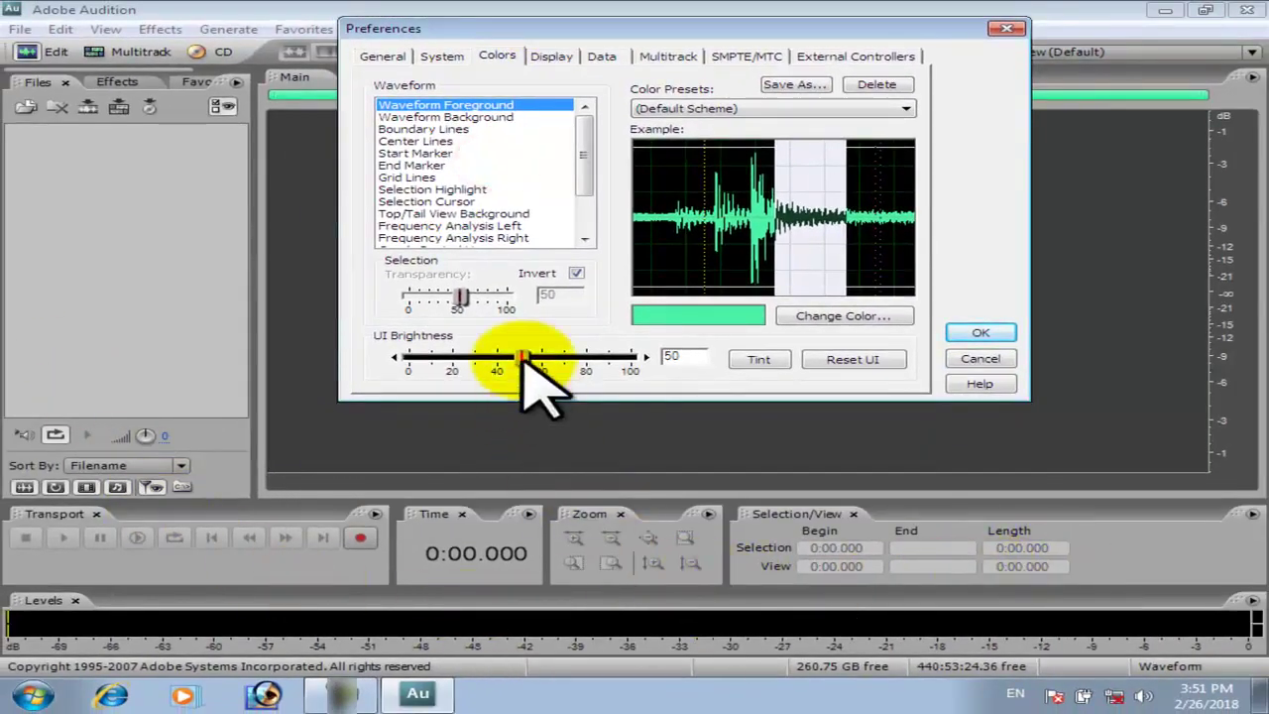
pyautogui.moveTo(523, 359); pyautogui.dragTo(409, 359)
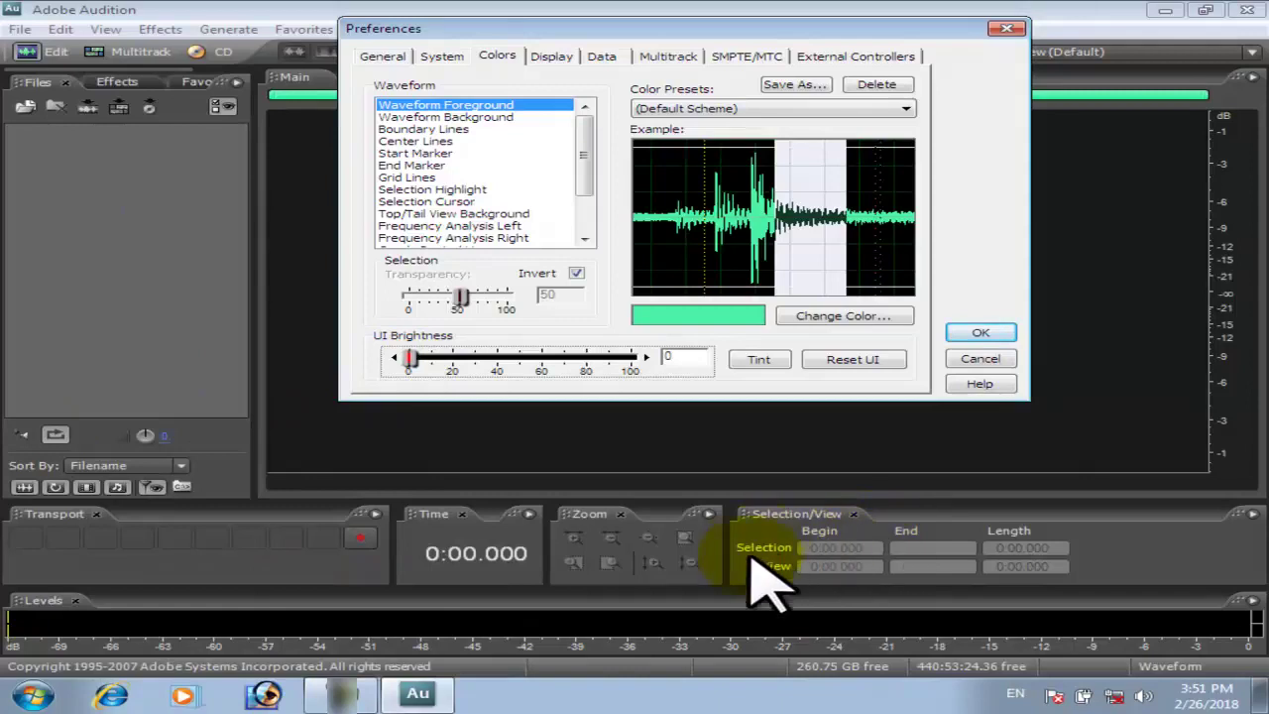
pyautogui.click(751, 363)
pyautogui.moveTo(805, 315); pyautogui.dragTo(828, 335)
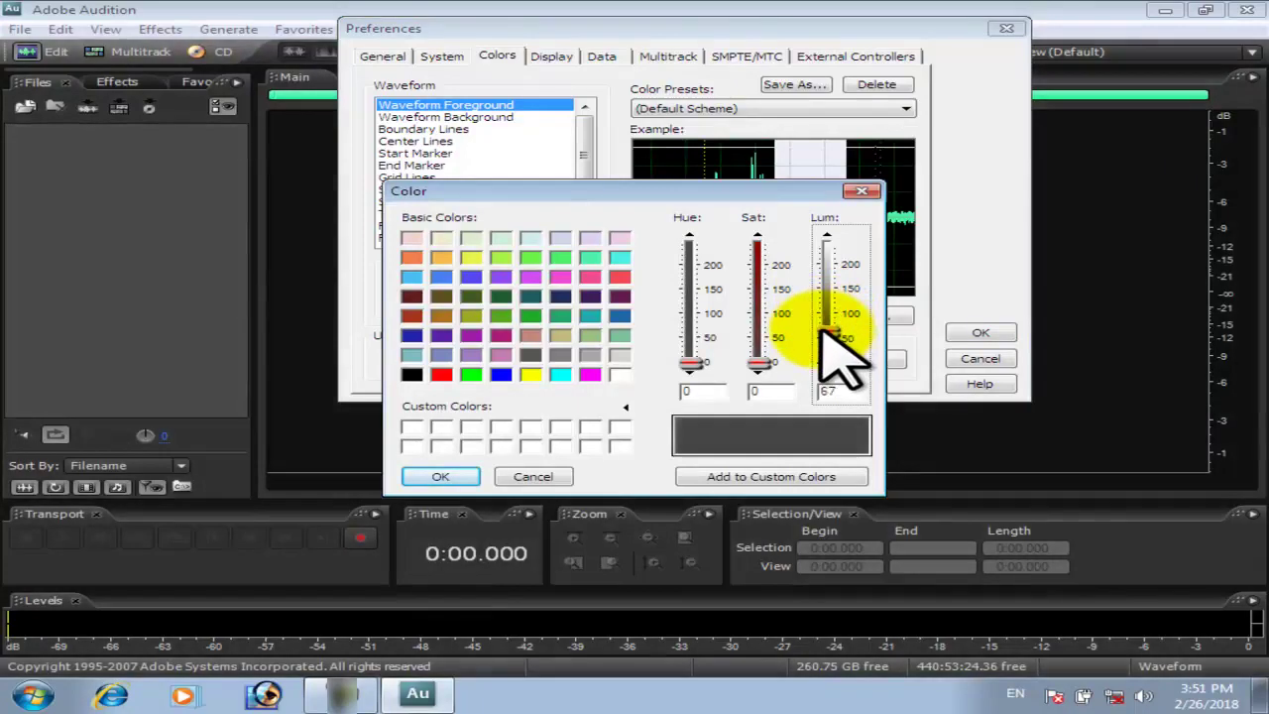
pyautogui.moveTo(759, 365)
pyautogui.mouseDown()
pyautogui.moveTo(759, 381)
pyautogui.moveTo(758, 341)
pyautogui.mouseUp()
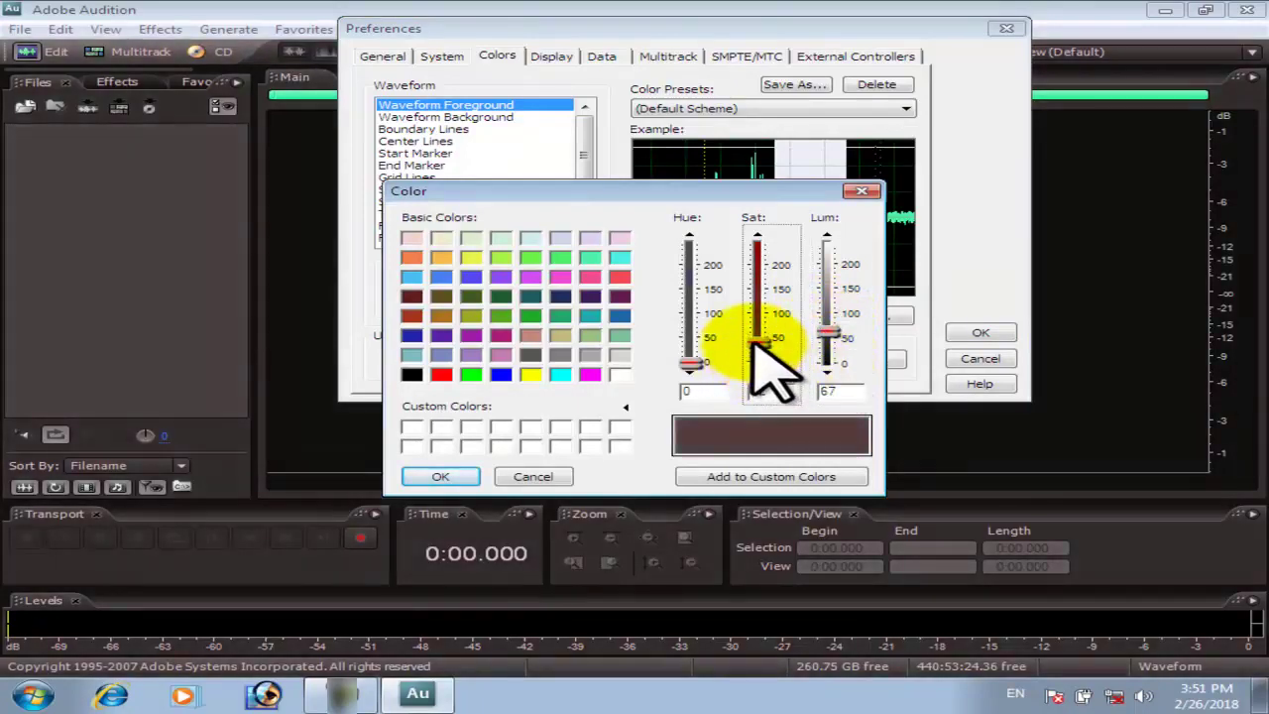
pyautogui.moveTo(751, 349); pyautogui.dragTo(459, 486)
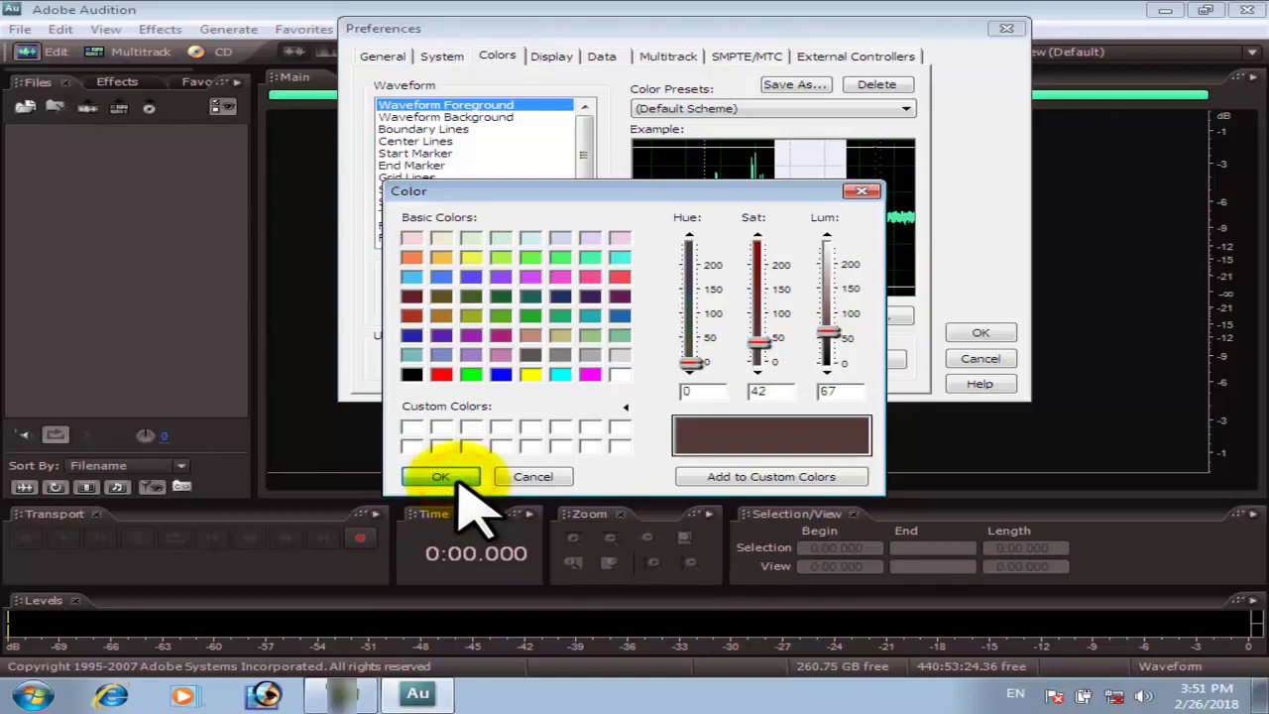
pyautogui.click(459, 486)
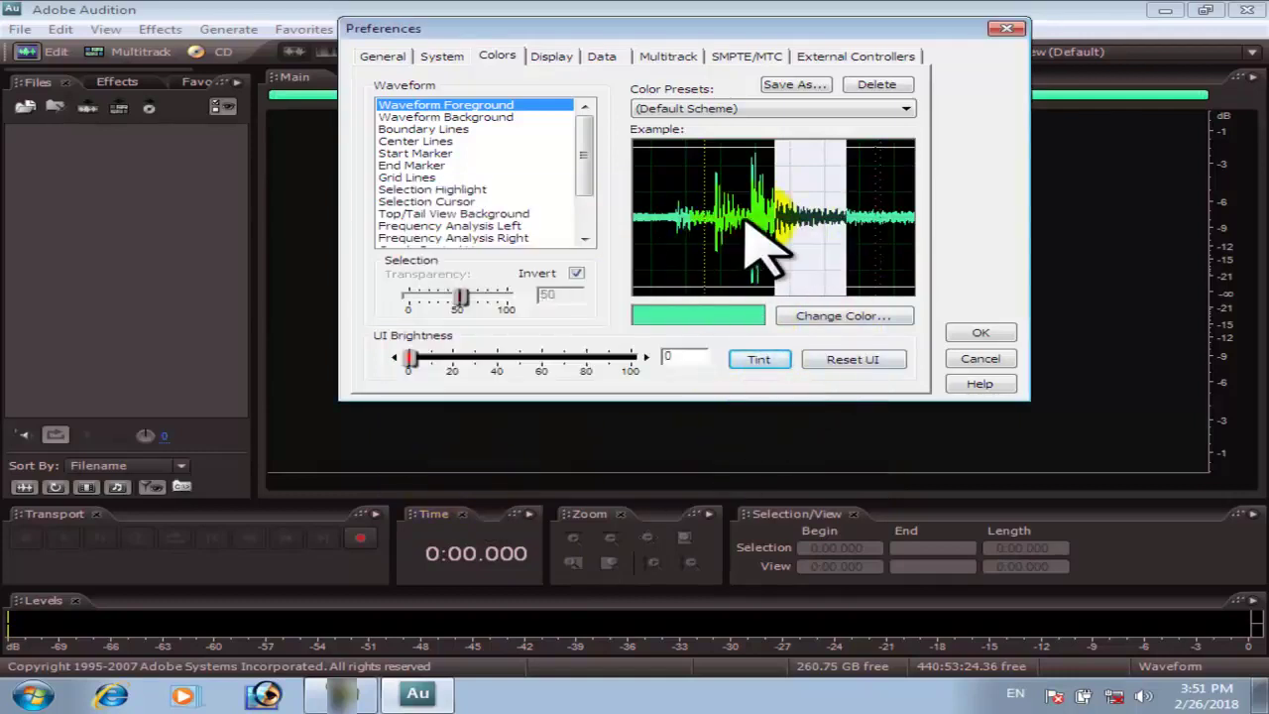
# Step: Change the Waveform Foreground color to the basic bright green and apply the preferences
pyautogui.click(823, 316)
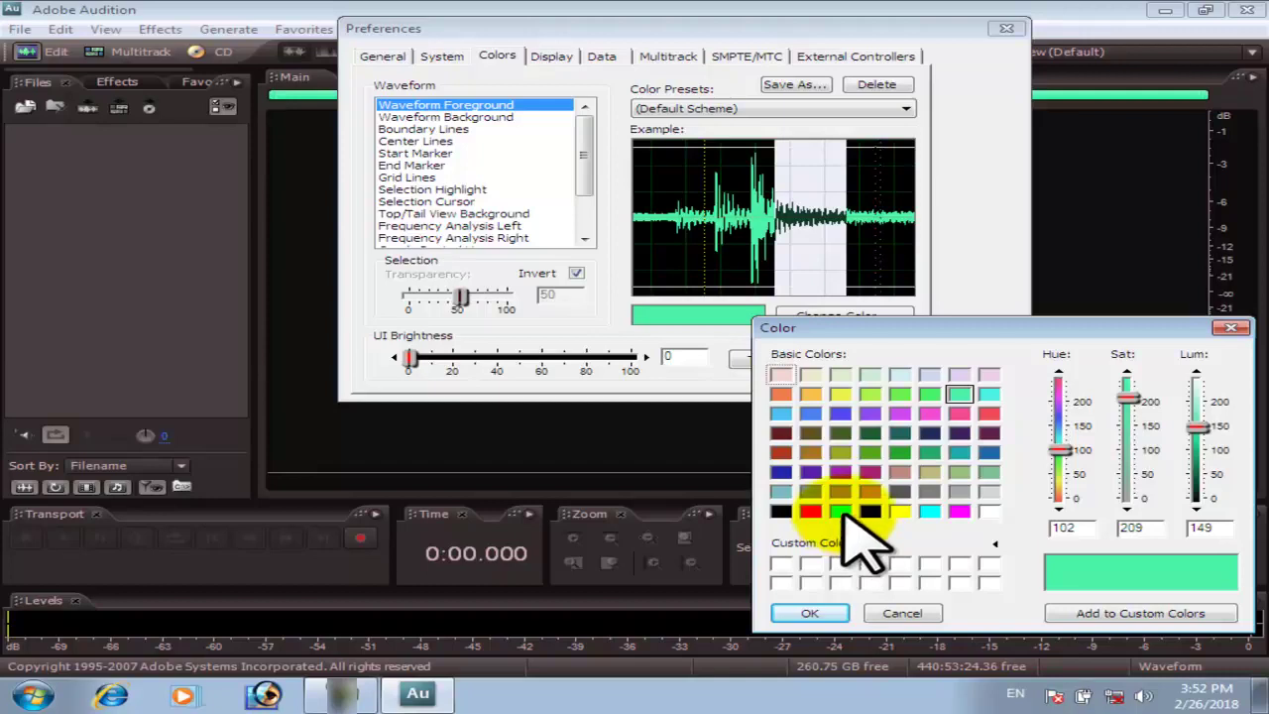
pyautogui.click(840, 512)
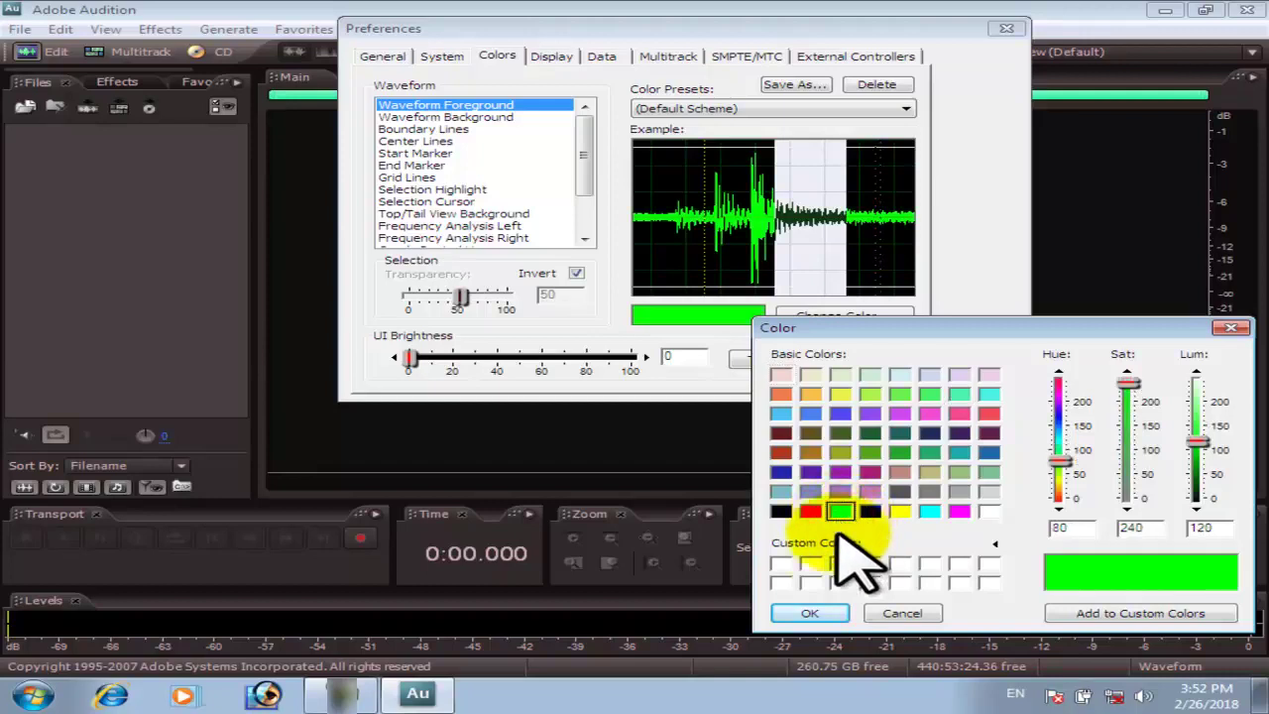
pyautogui.click(811, 613)
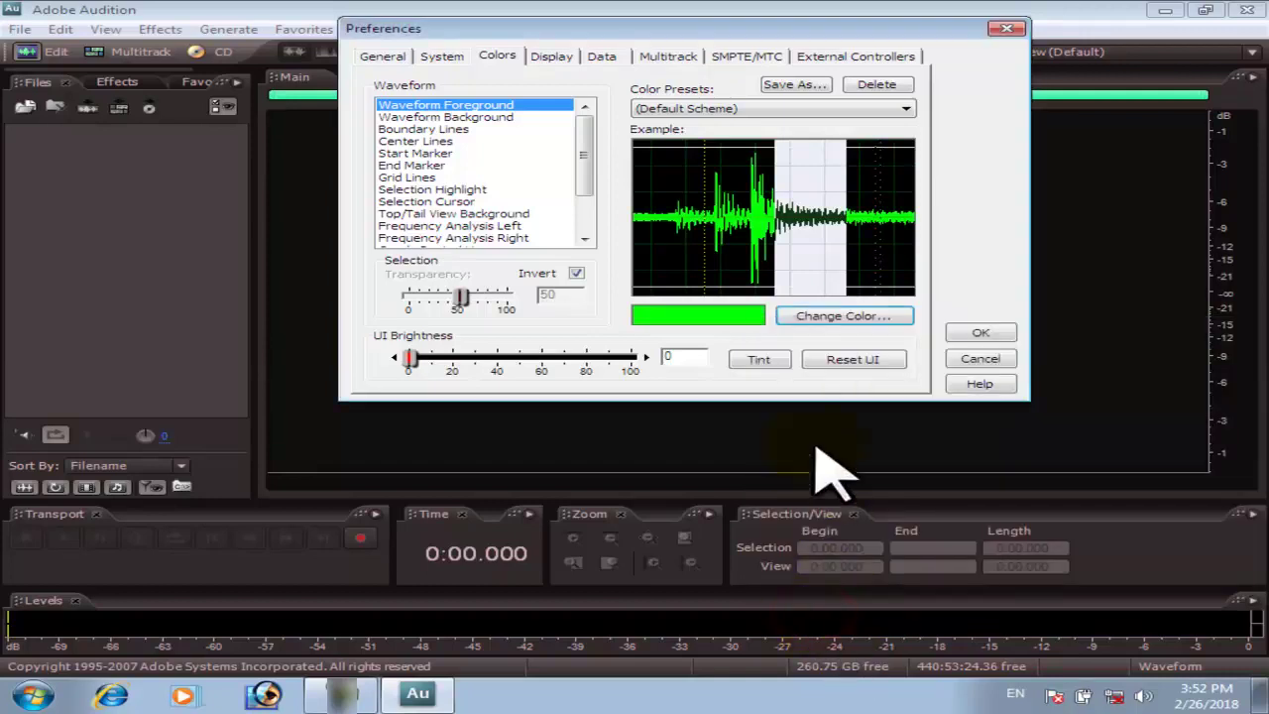
pyautogui.click(980, 333)
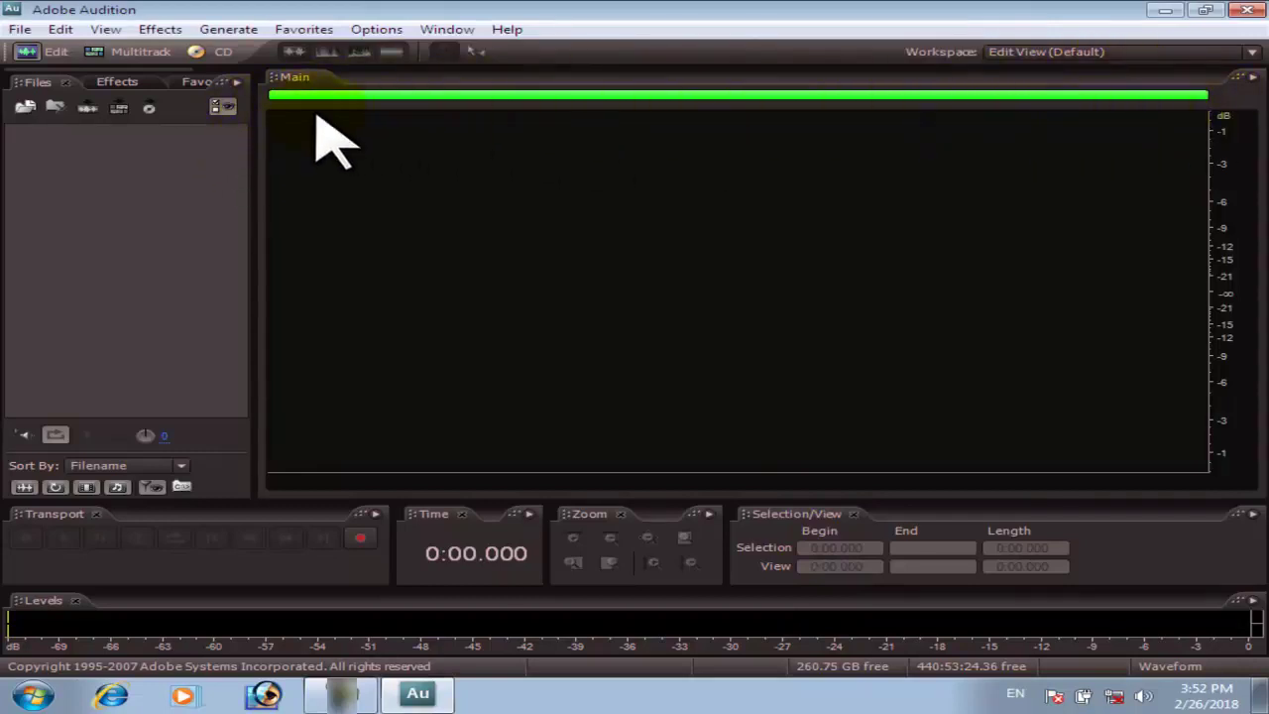
# Step: Start recording into a new 44100 Hz, stereo, 16-bit waveform
pyautogui.click(359, 538)
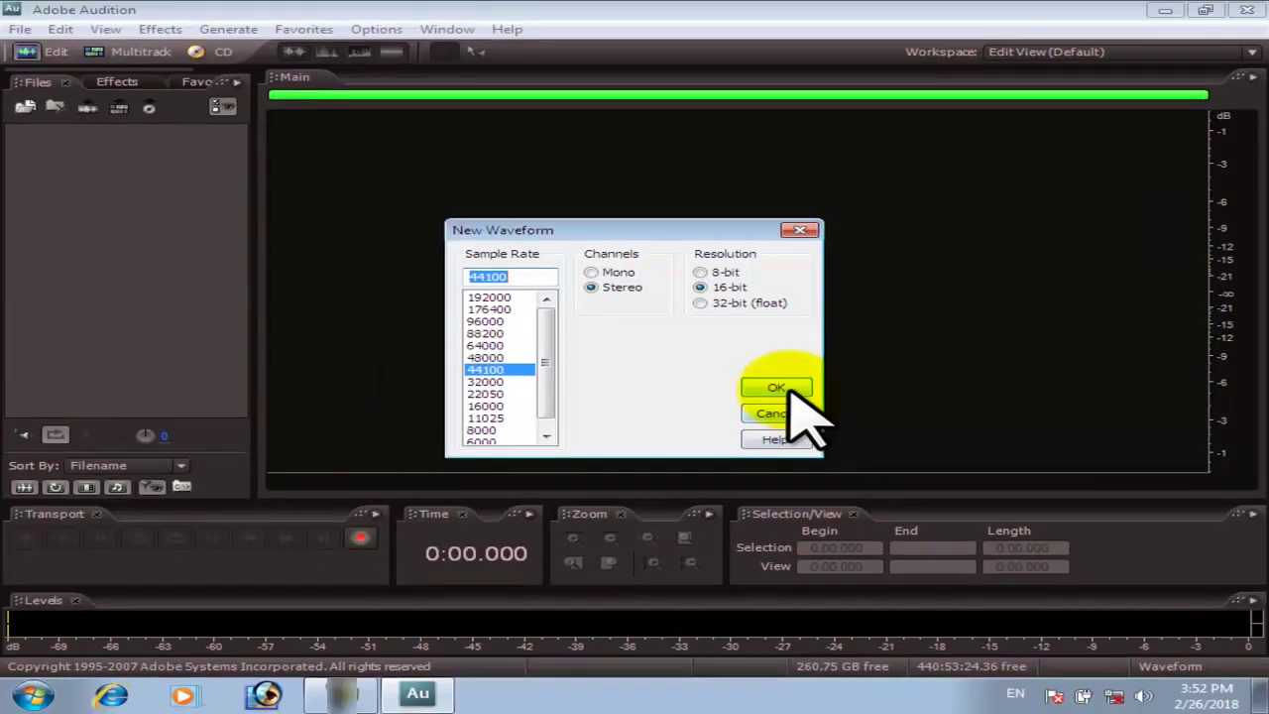
pyautogui.click(797, 390)
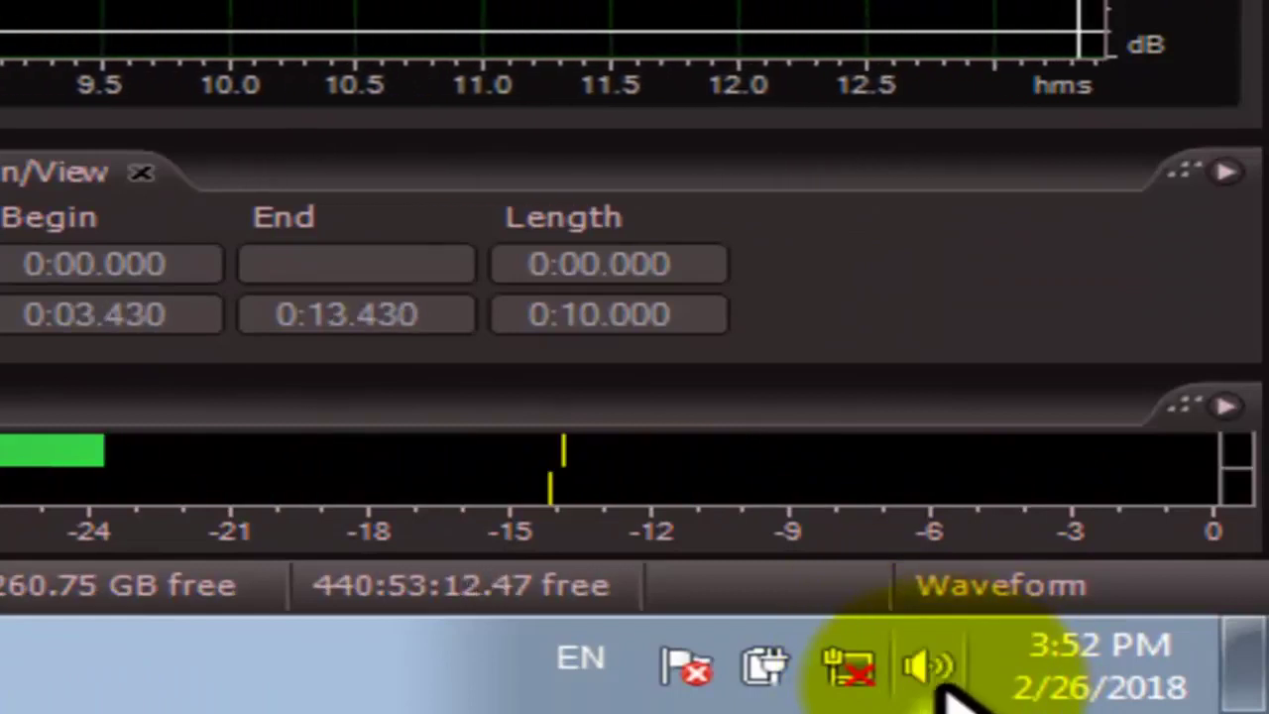
# Step: Open the level settings of the default recording microphone in the Windows Sound settings
pyautogui.rightClick(927, 672)
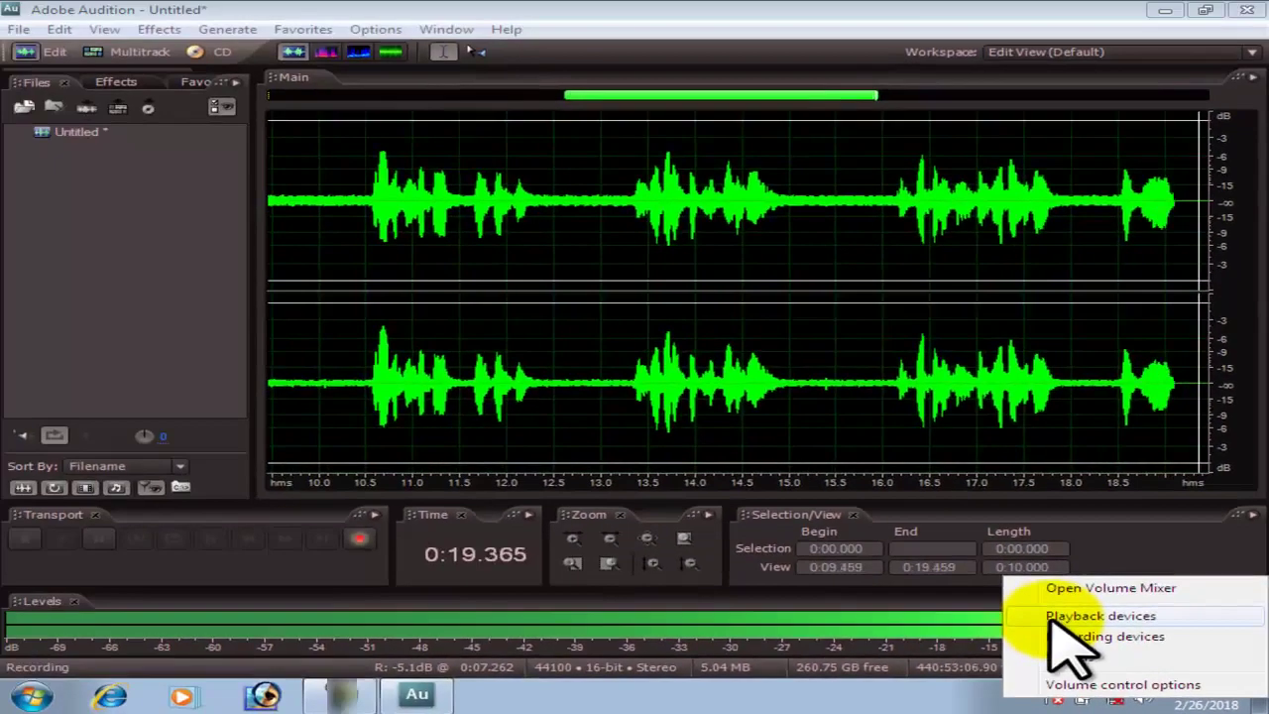
pyautogui.click(1051, 617)
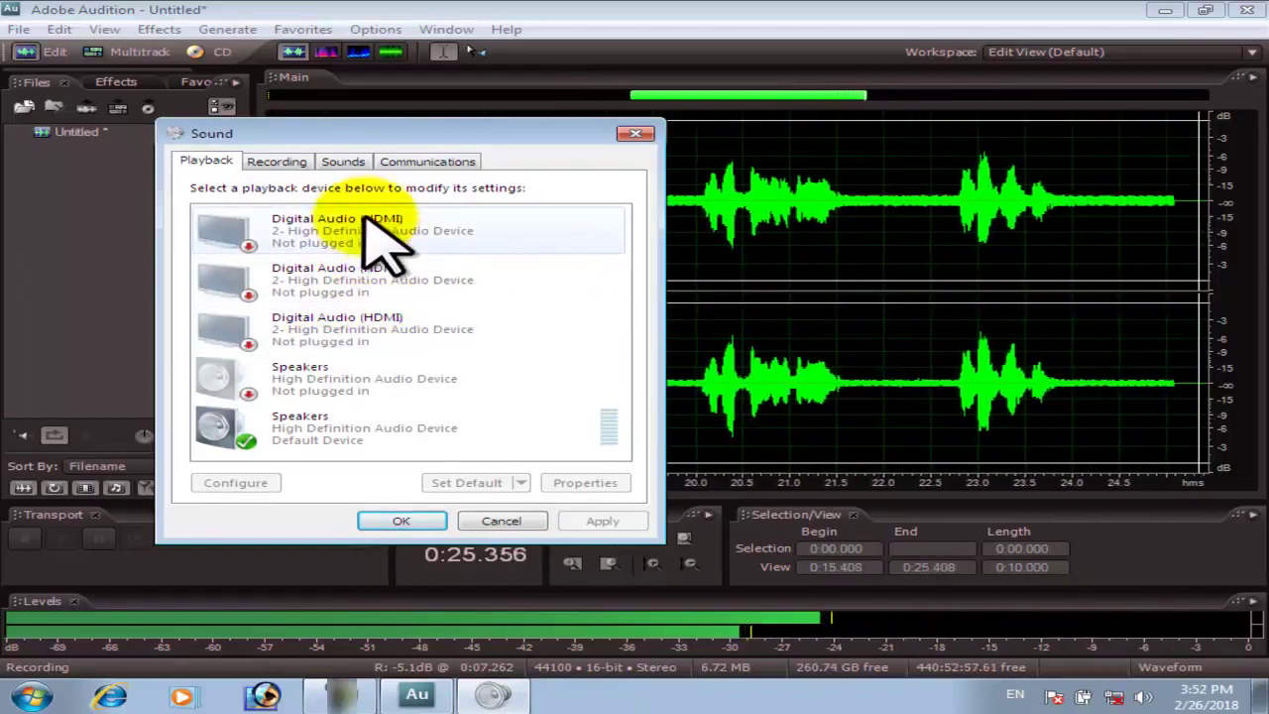
pyautogui.click(278, 161)
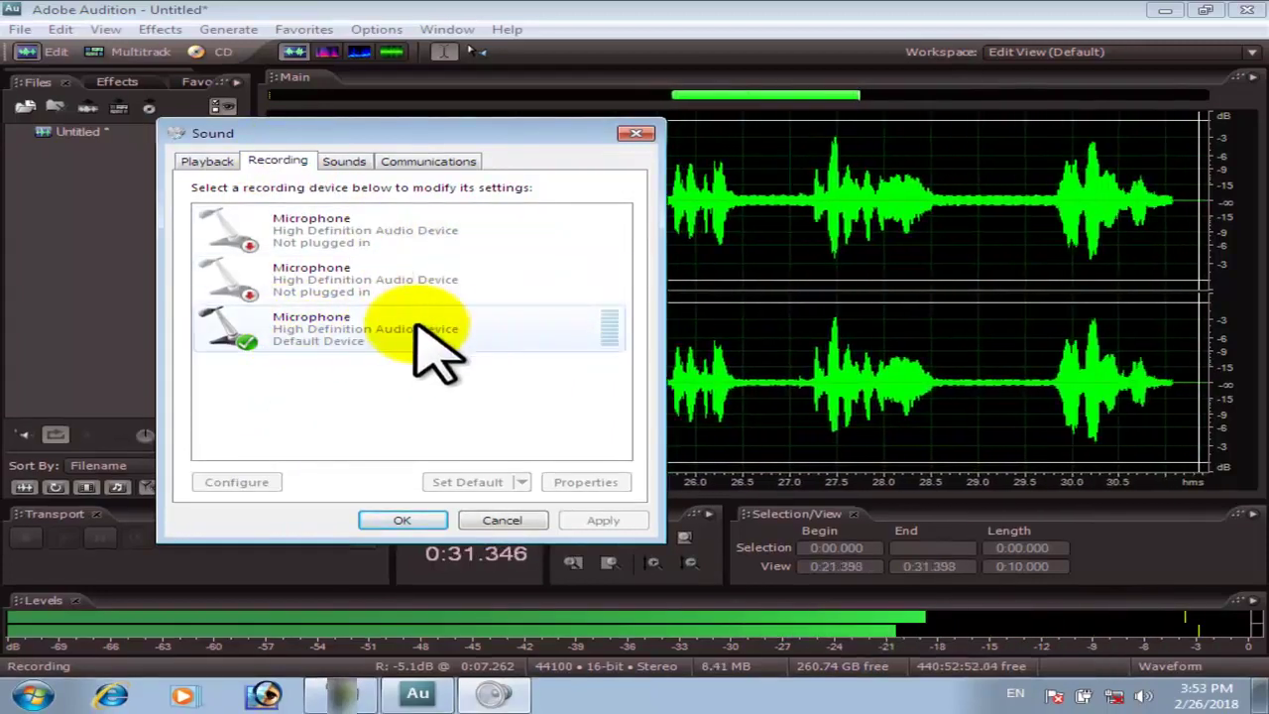
pyautogui.click(317, 327)
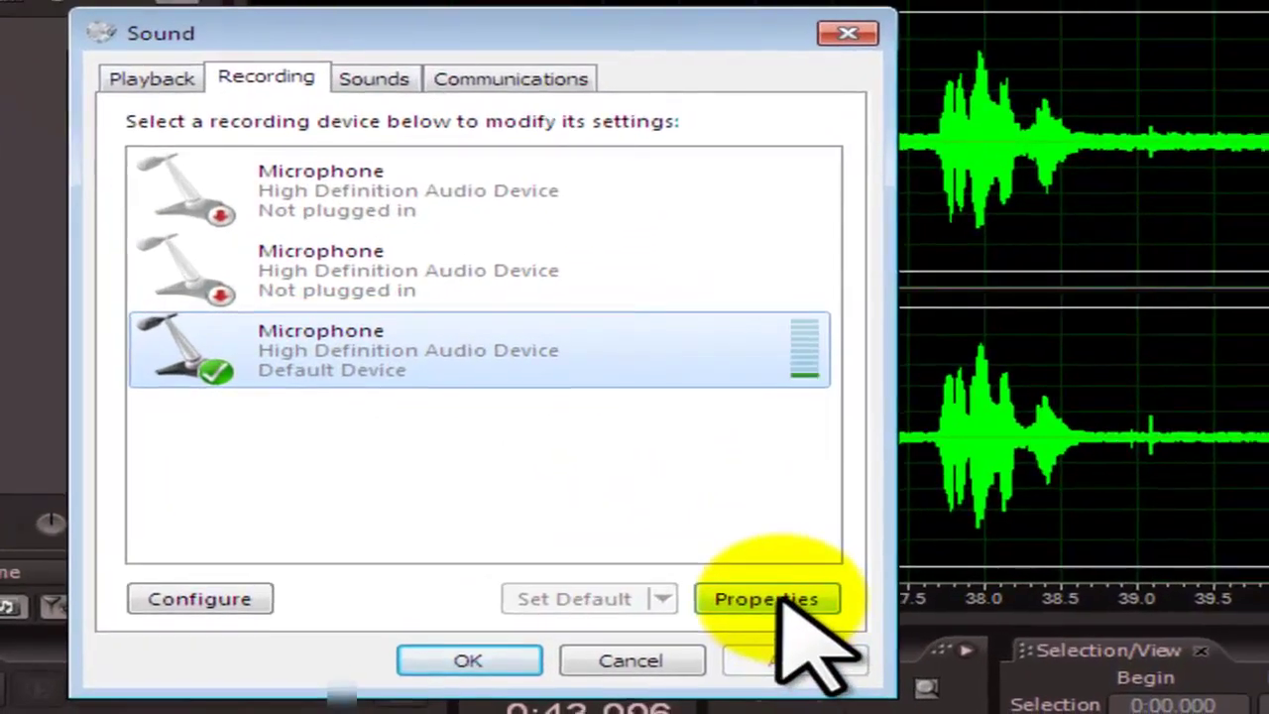
pyautogui.click(585, 482)
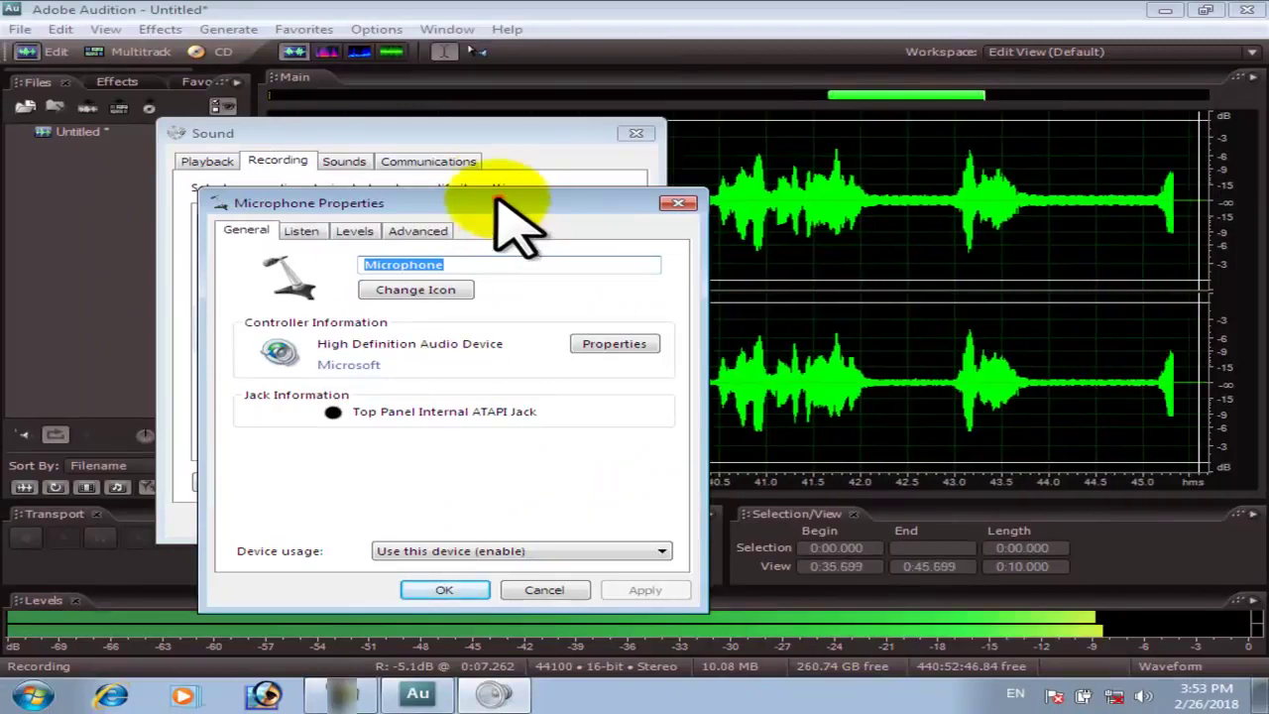
pyautogui.moveTo(499, 198); pyautogui.dragTo(456, 109)
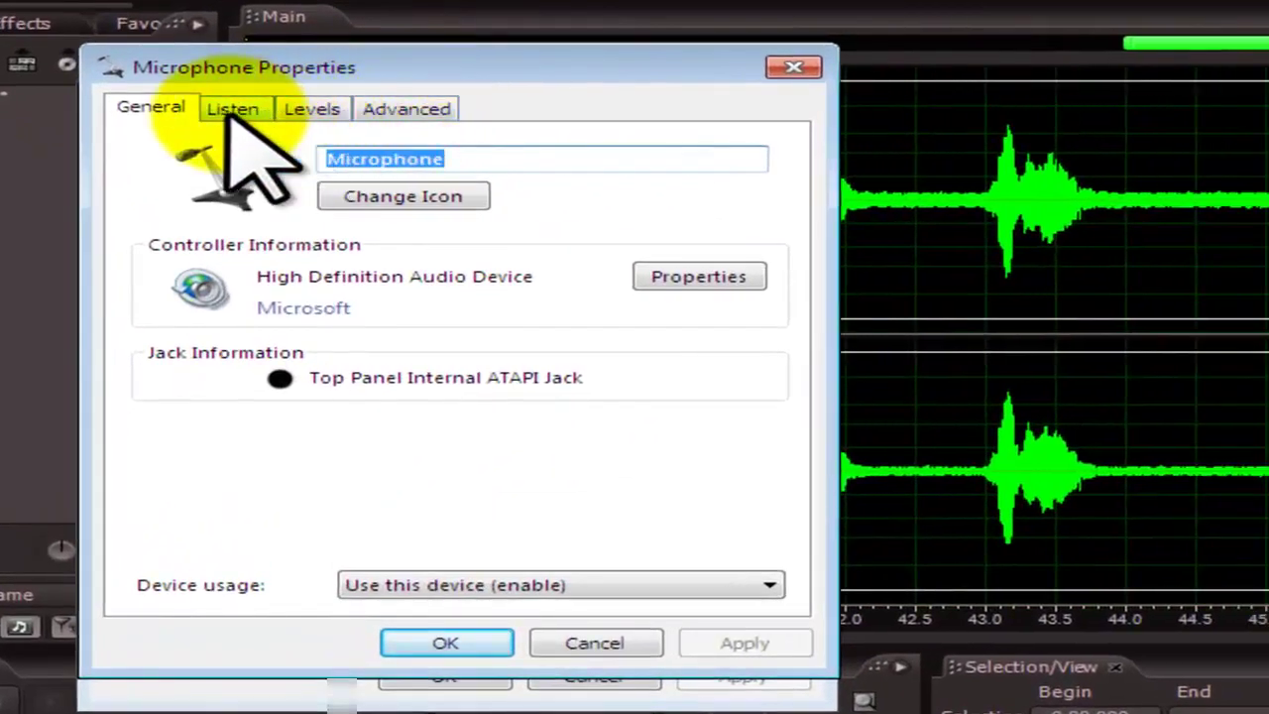
pyautogui.click(299, 109)
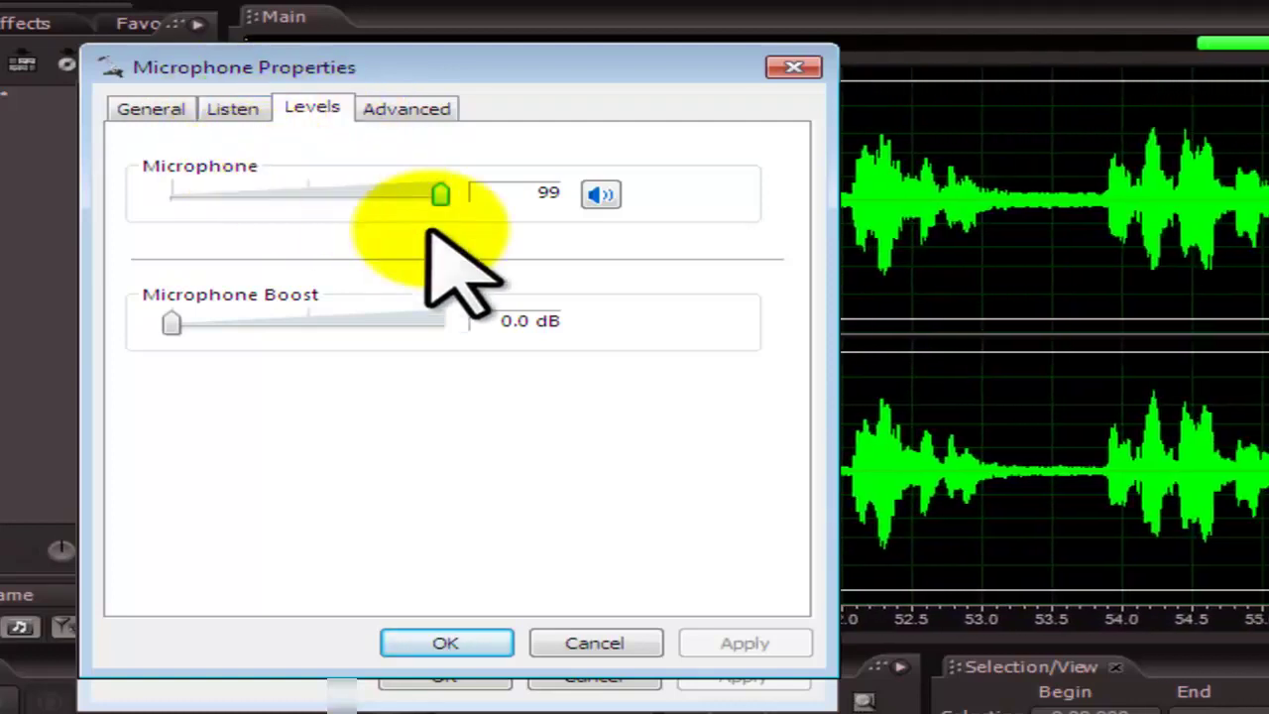
# Step: Lower the microphone level to 6 and accept the microphone and sound settings
pyautogui.moveTo(436, 194); pyautogui.dragTo(230, 211)
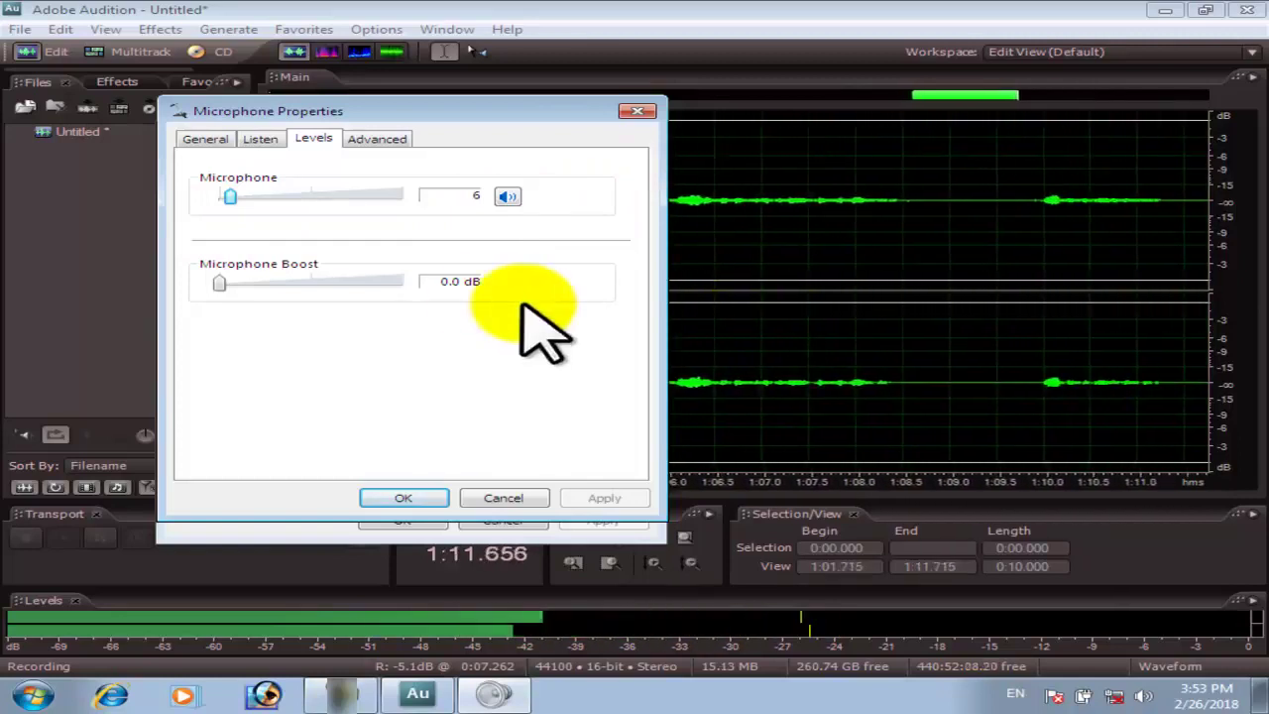
pyautogui.click(229, 198)
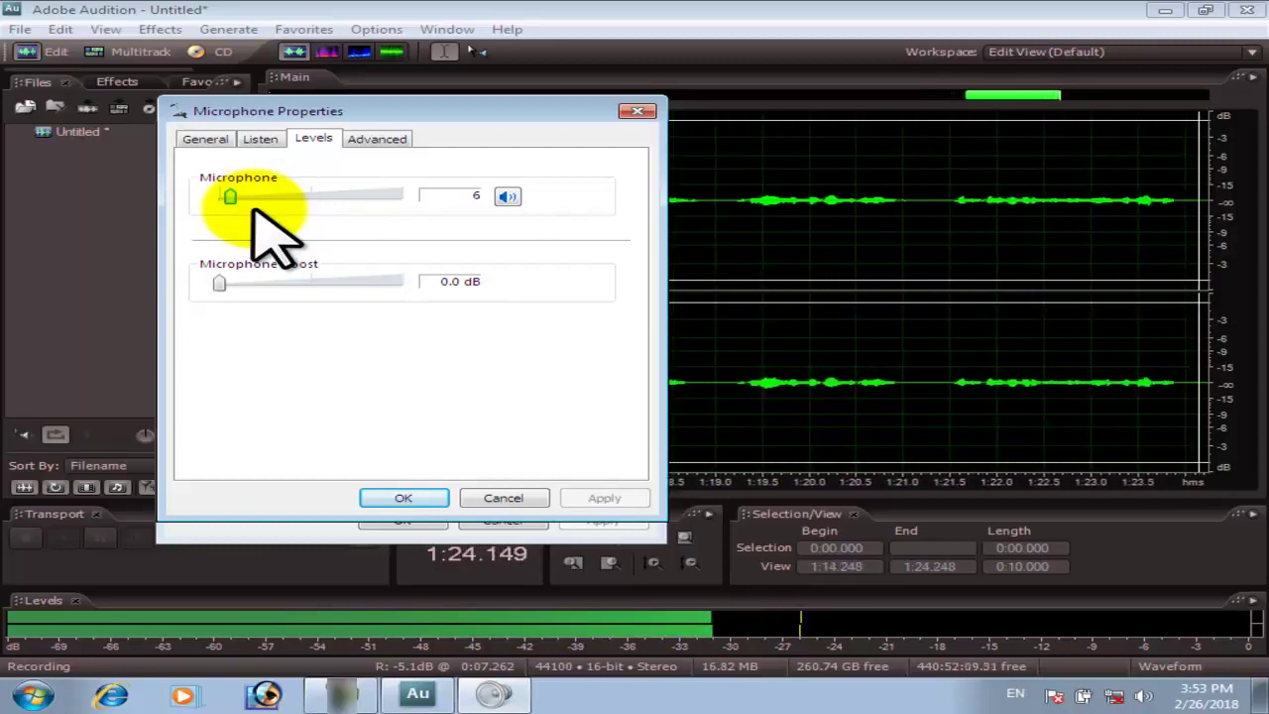
pyautogui.click(403, 498)
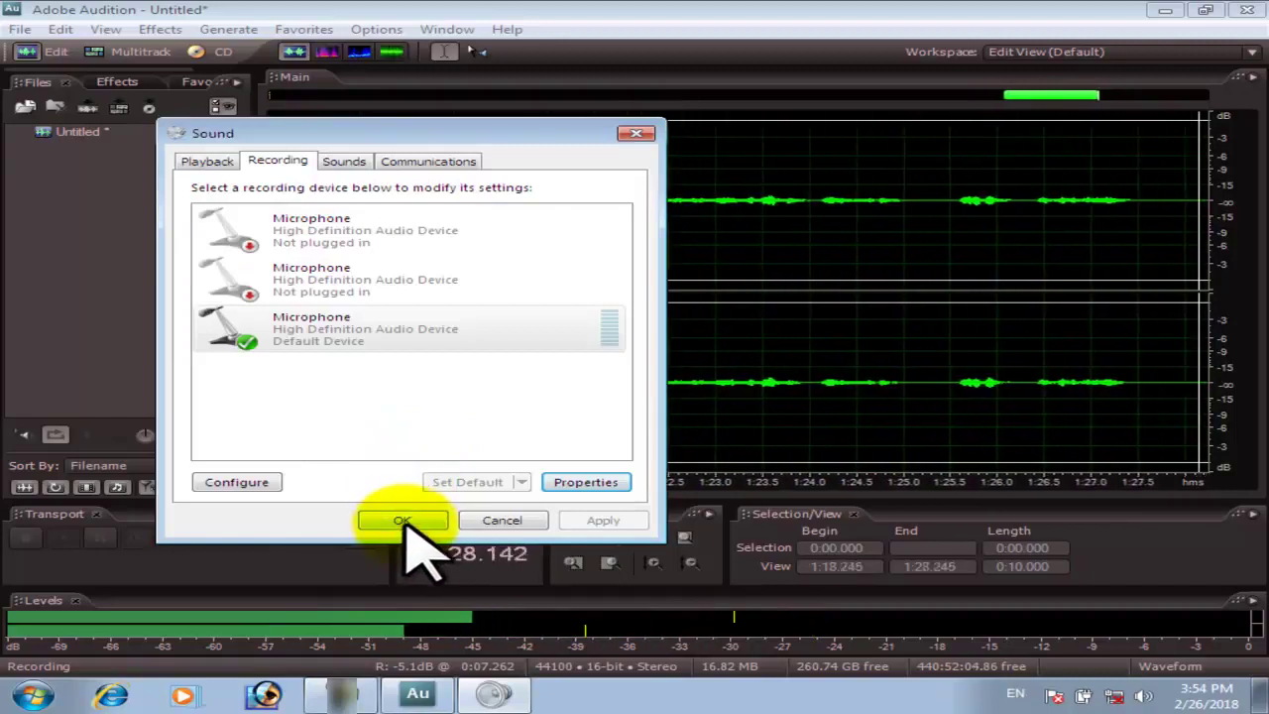
pyautogui.click(402, 521)
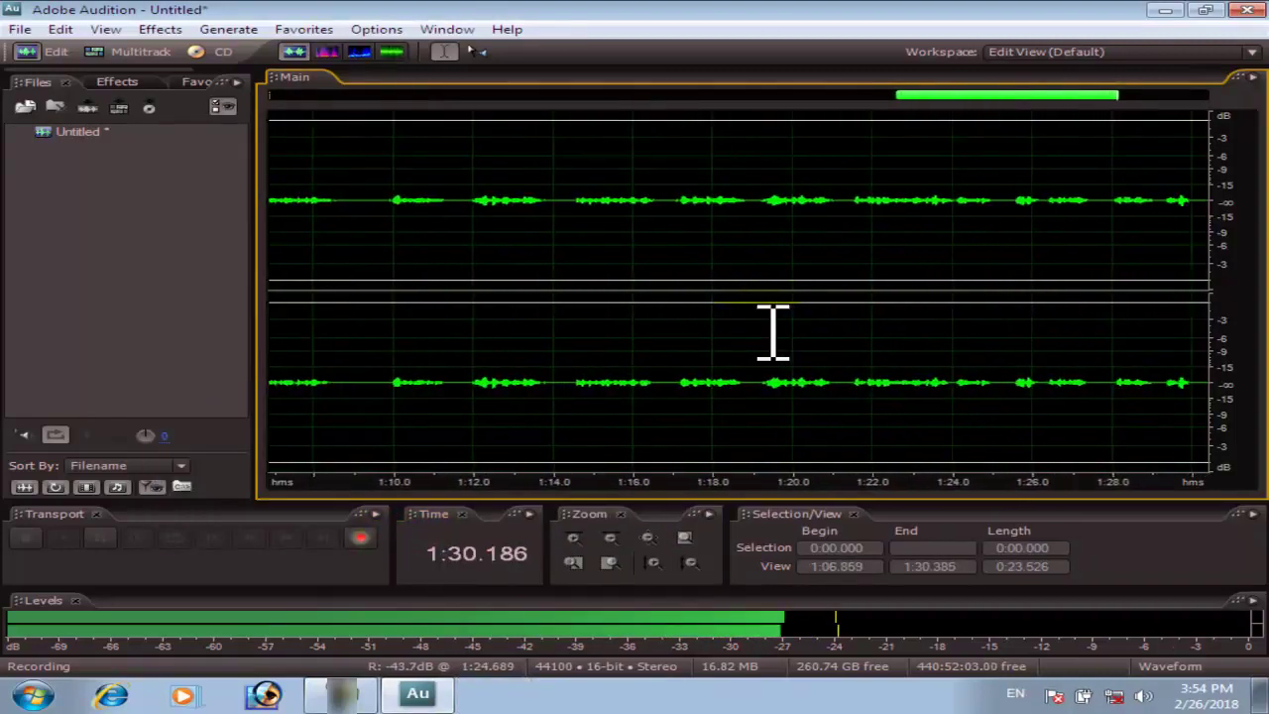
# Step: Compare the recorded waveform before and after the microphone level change, and stop the recording
pyautogui.scroll(-3, 827, 304)
pyautogui.scroll(3, 439, 204)
pyautogui.scroll(-1, 1031, 91)
pyautogui.moveTo(1031, 92); pyautogui.dragTo(863, 104)
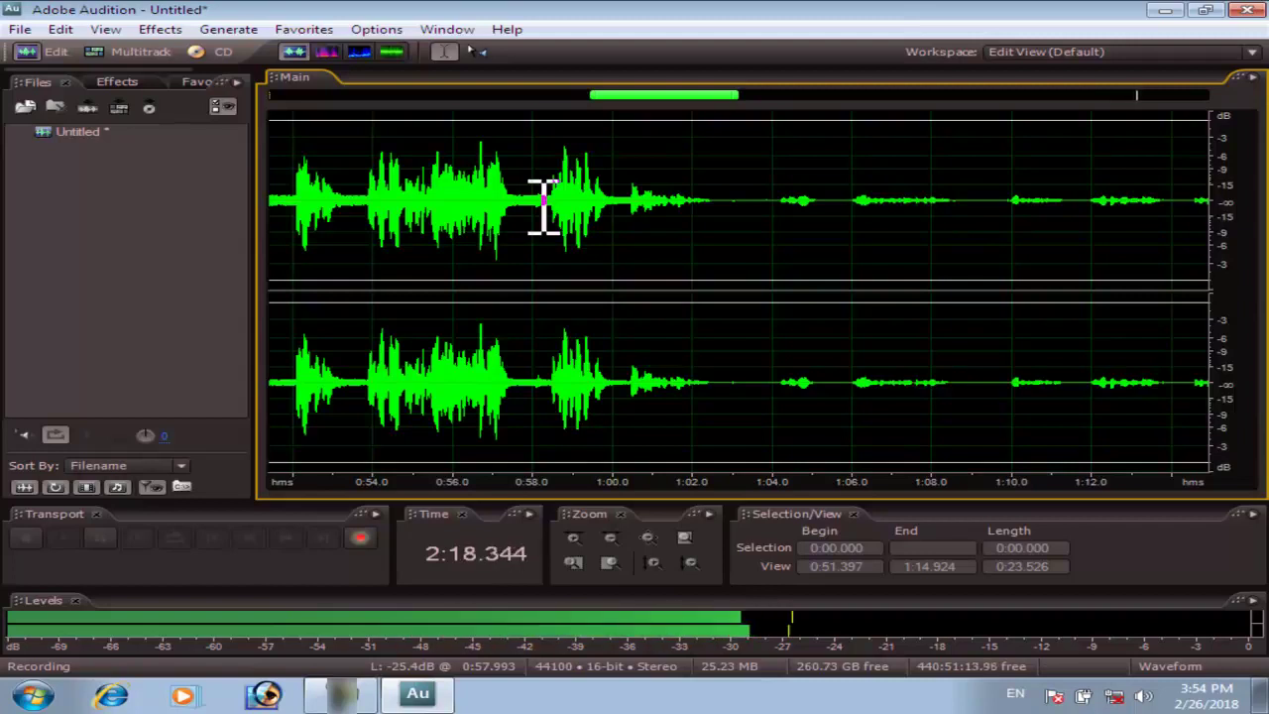
pyautogui.scroll(-5, 644, 268)
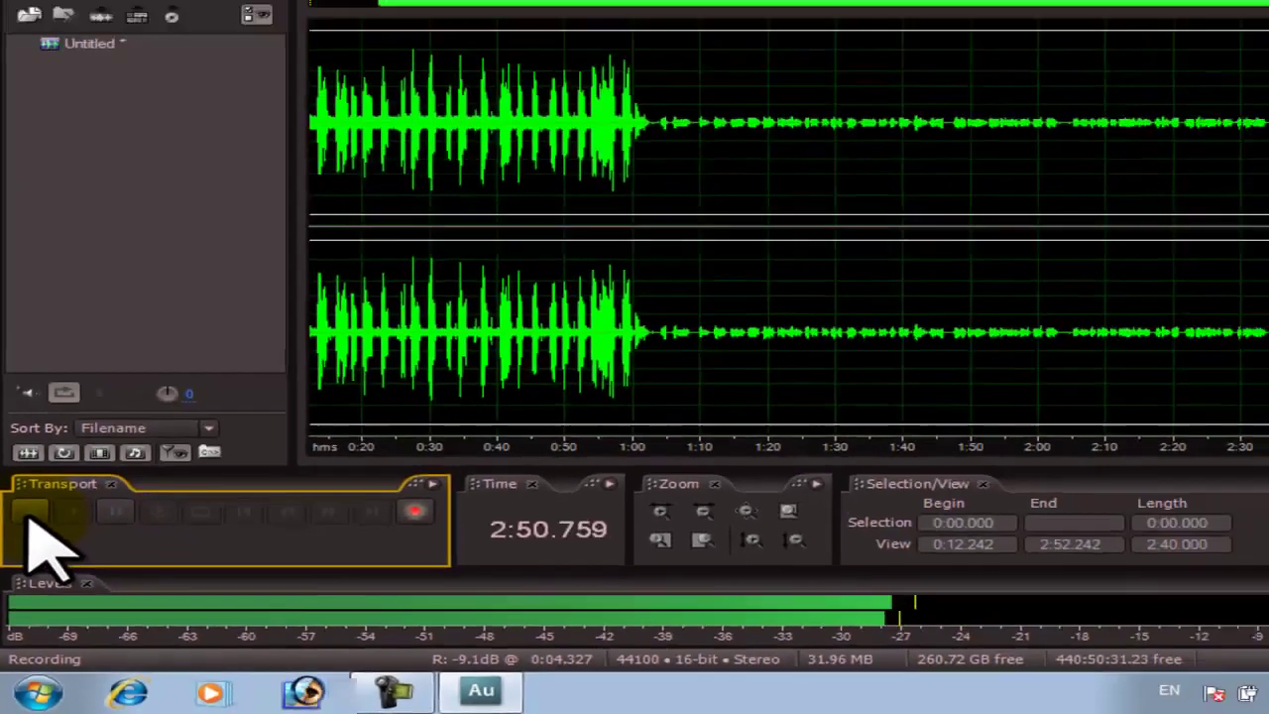
pyautogui.click(48, 389)
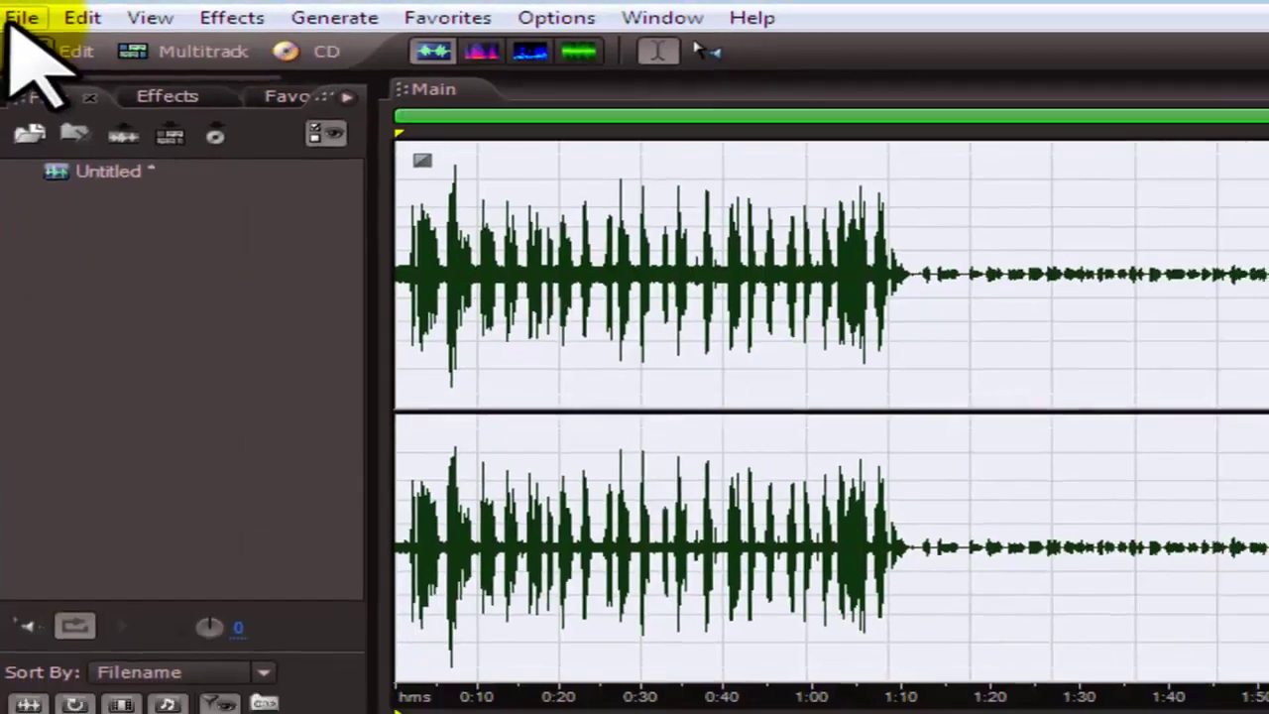
# Step: Save the selected audio to the Desktop as a Windows PCM file named g and check it on the desktop
pyautogui.click(22, 16)
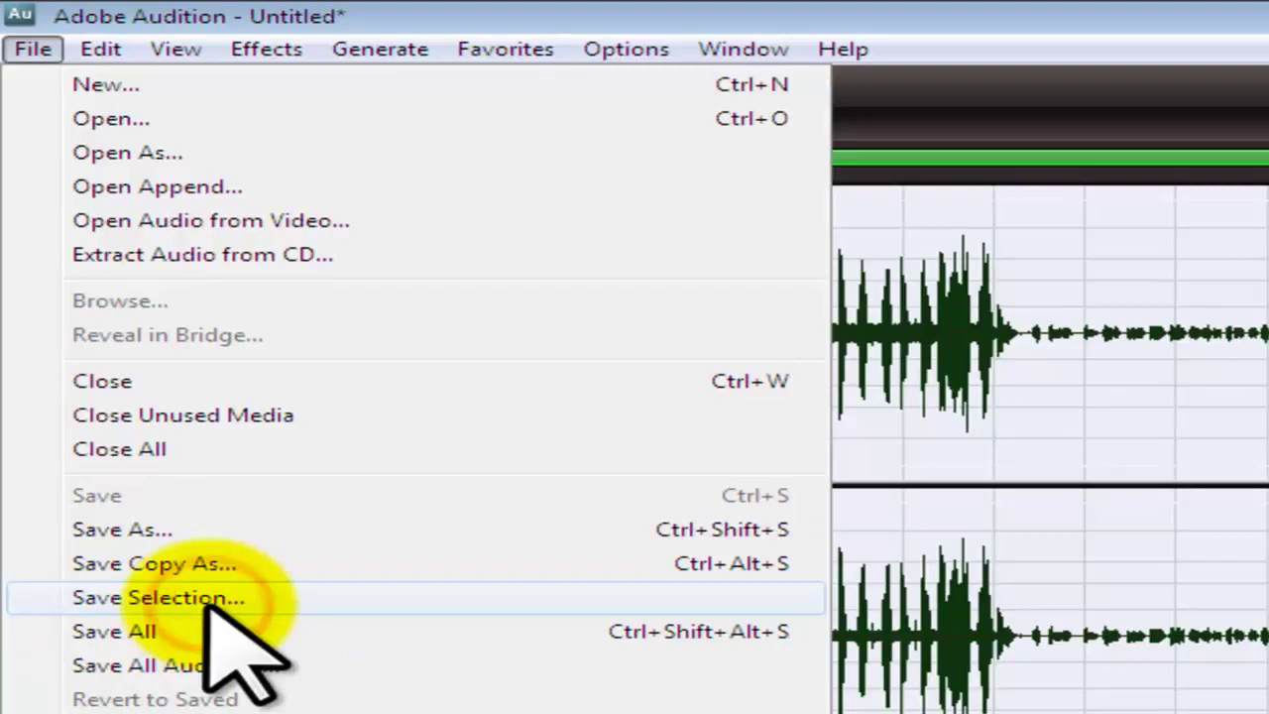
pyautogui.click(210, 599)
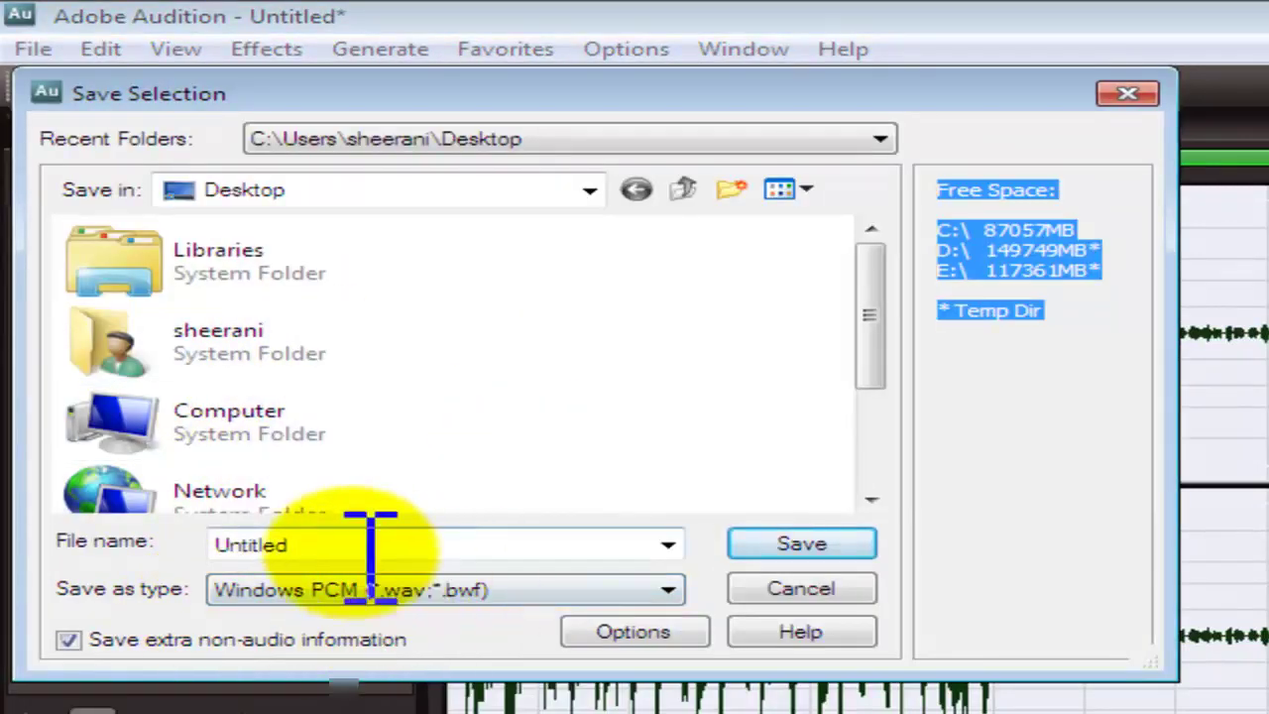
pyautogui.doubleClick(265, 544)
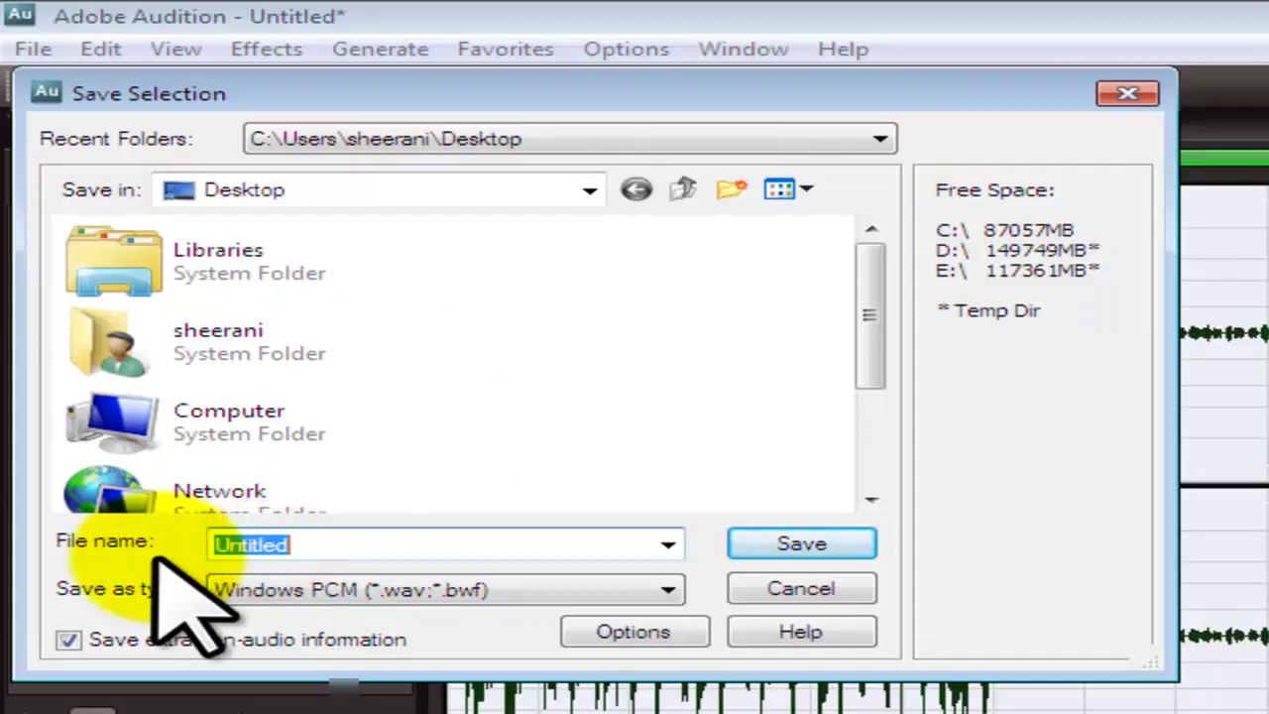
pyautogui.write('g')
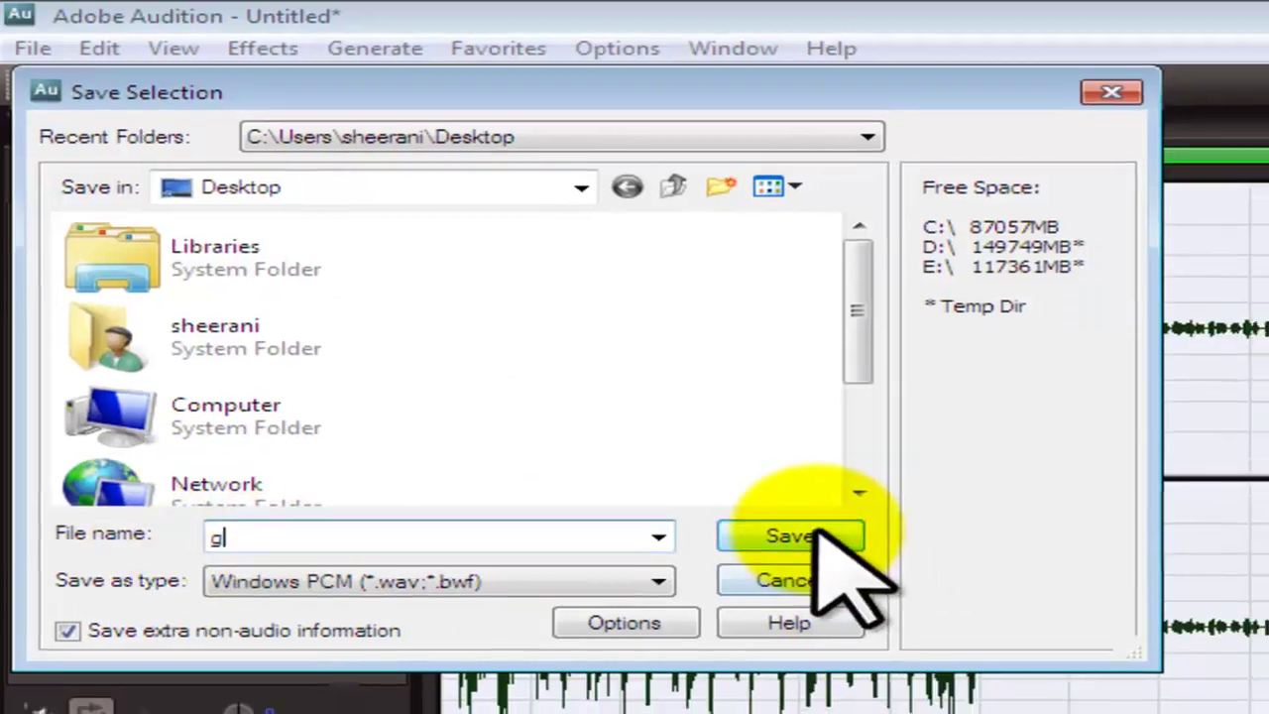
pyautogui.click(828, 544)
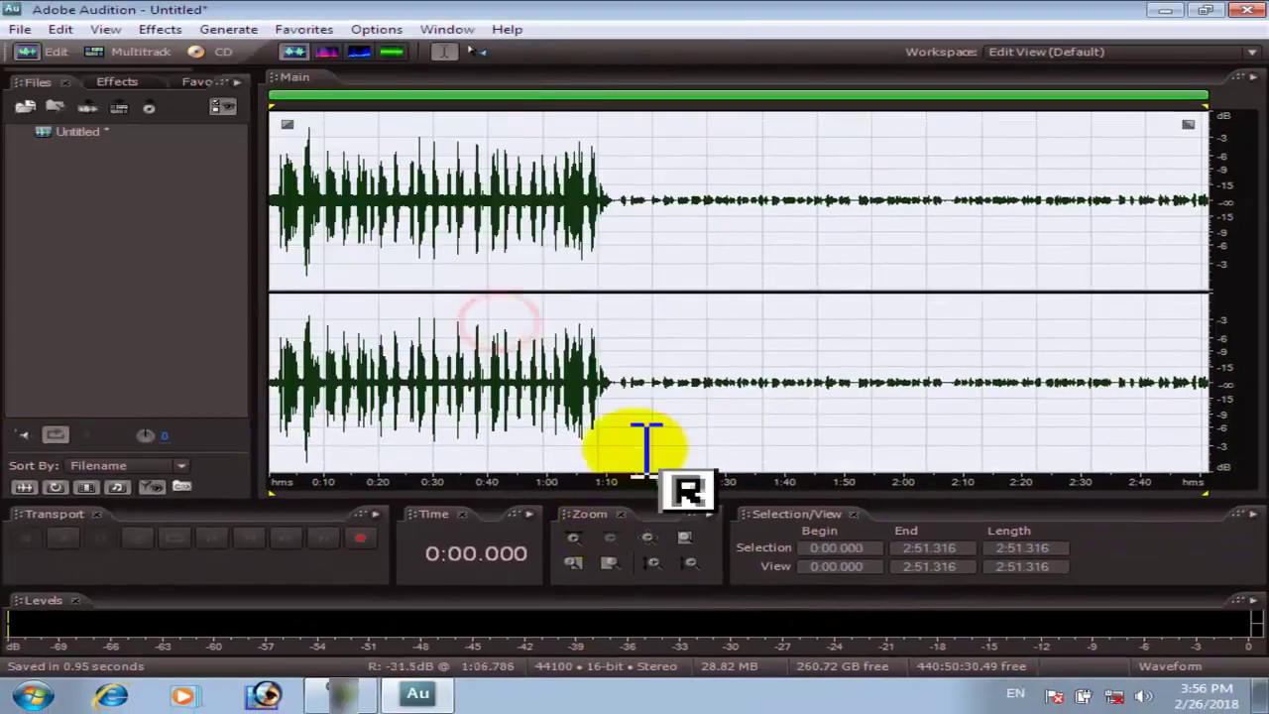
pyautogui.click(1160, 12)
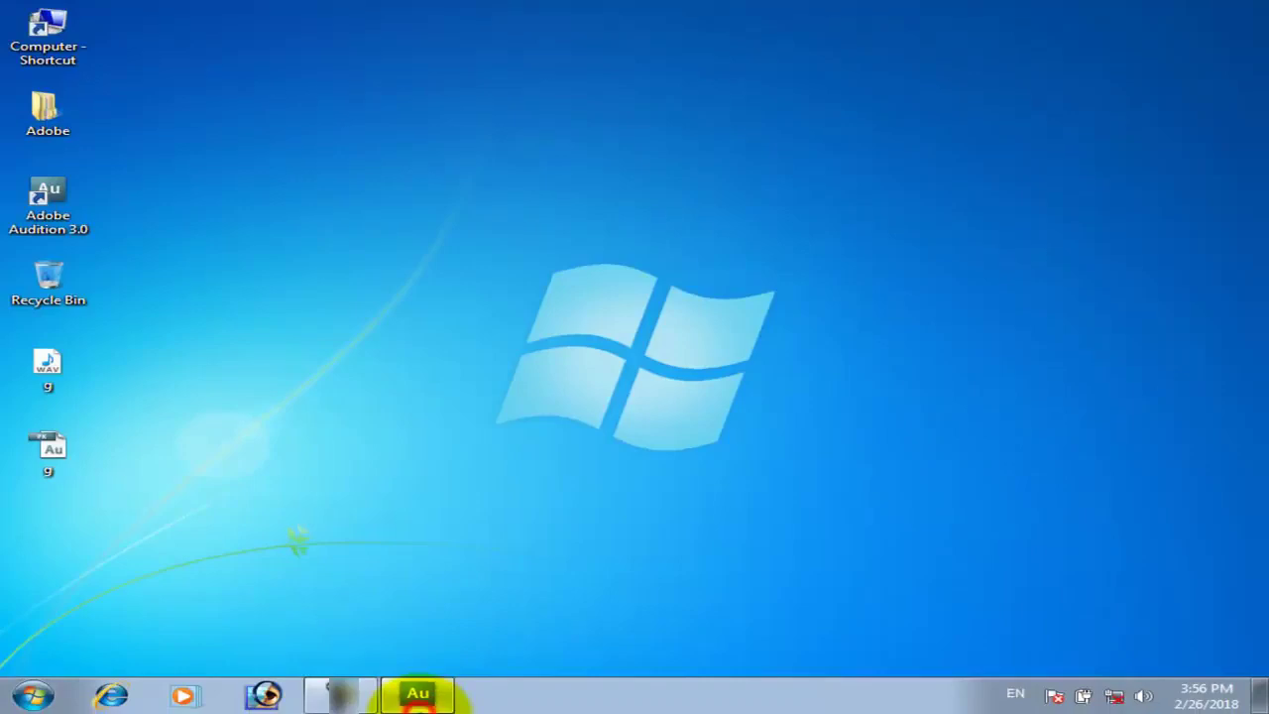
pyautogui.click(419, 698)
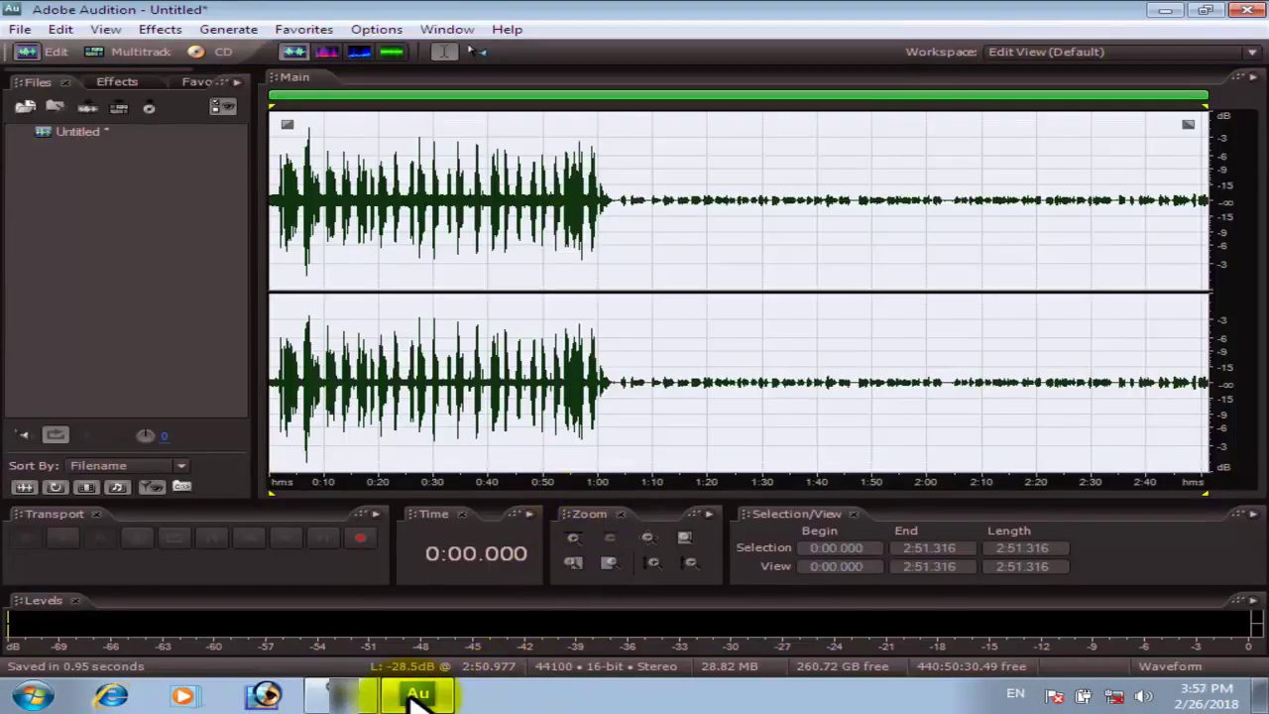
# Step: Save the selection to the Desktop as Untitled.mp3 in mp3PRO (FhG) format and show the desktop to check it
pyautogui.click(17, 29)
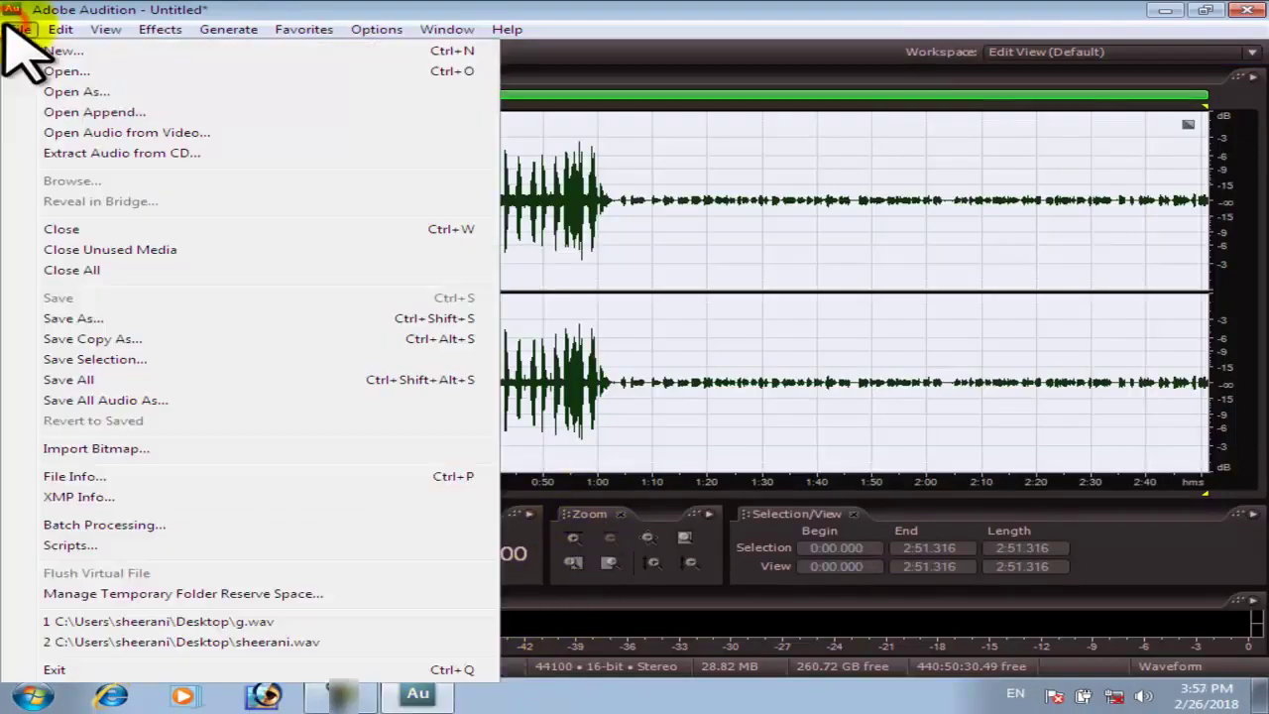
pyautogui.click(111, 361)
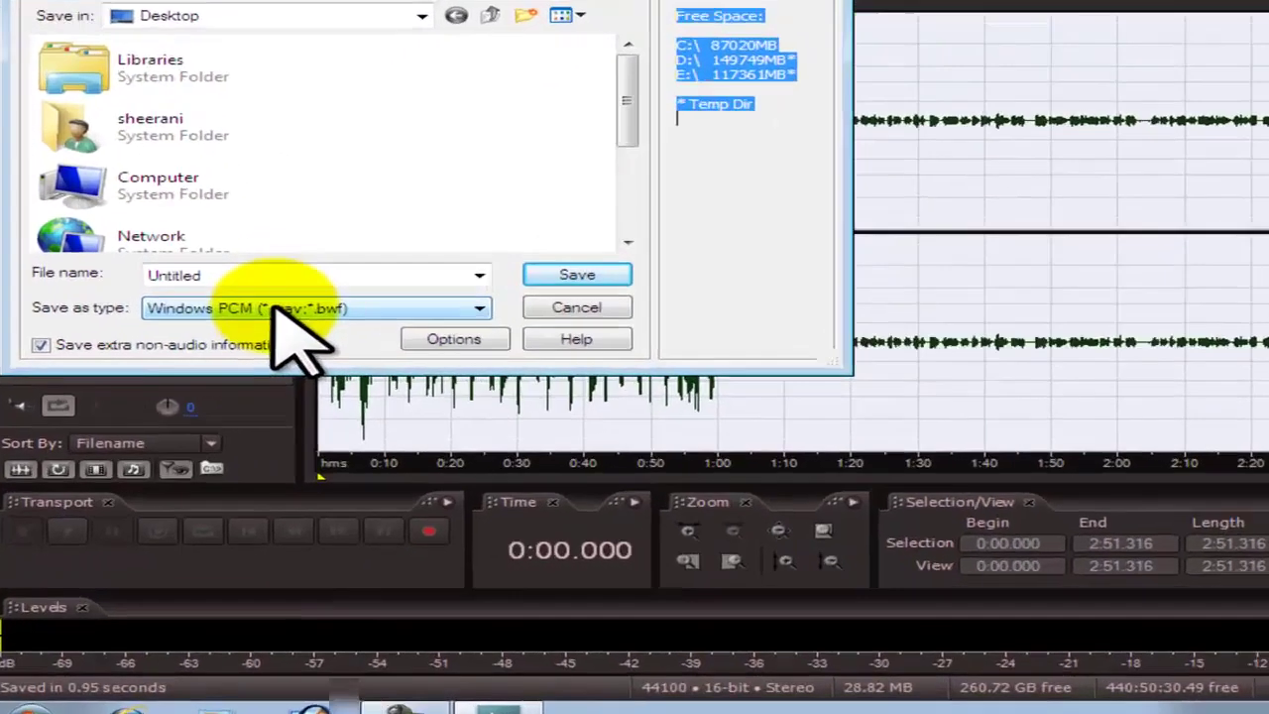
pyautogui.click(231, 355)
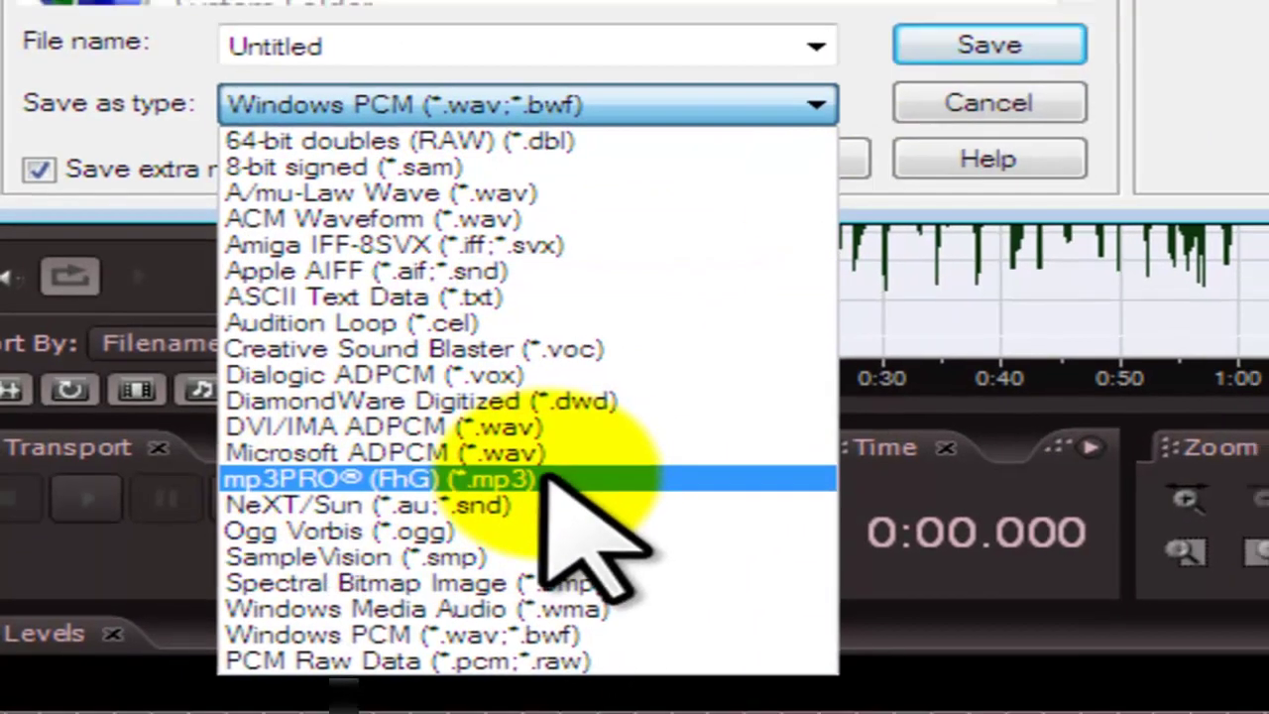
pyautogui.click(556, 477)
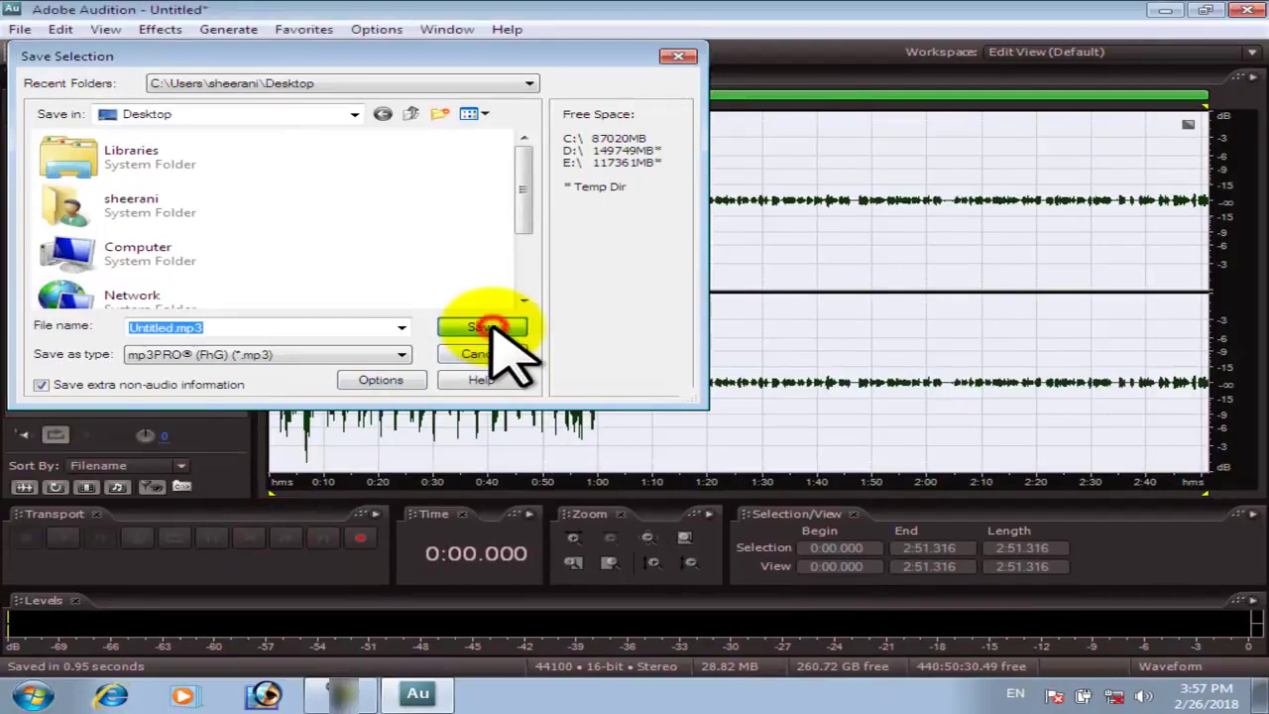
pyautogui.click(492, 326)
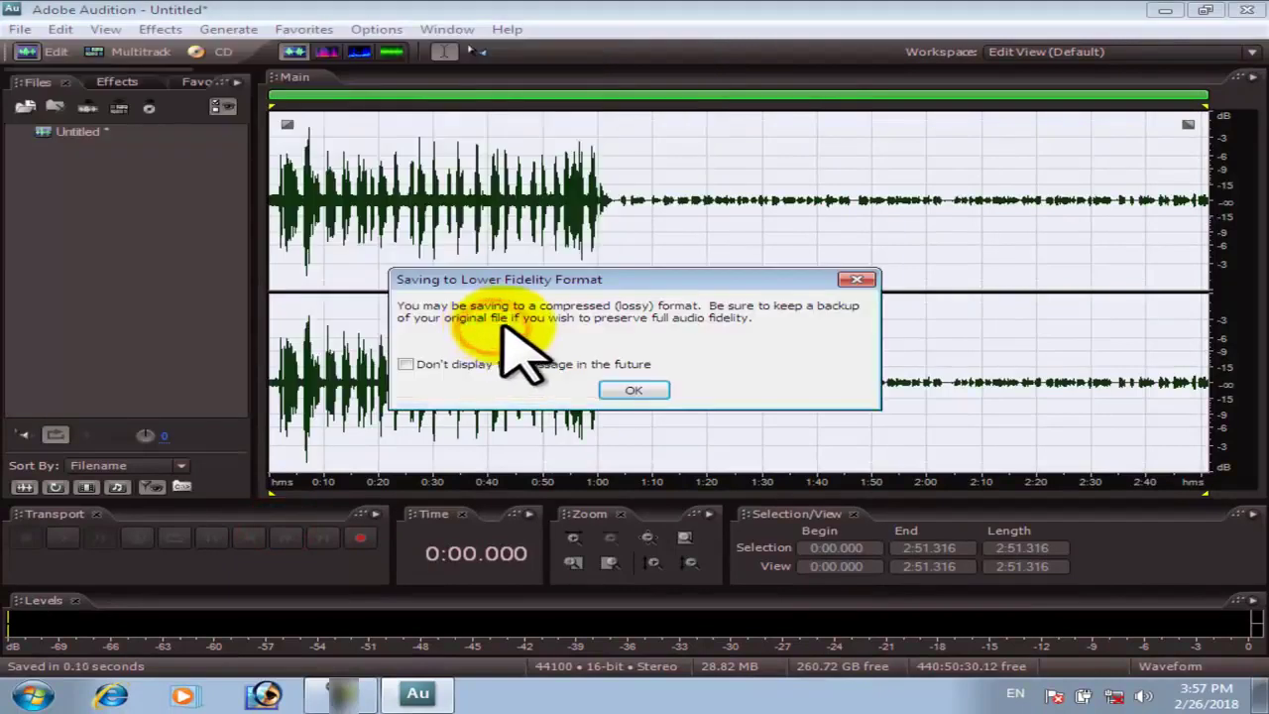
pyautogui.click(623, 390)
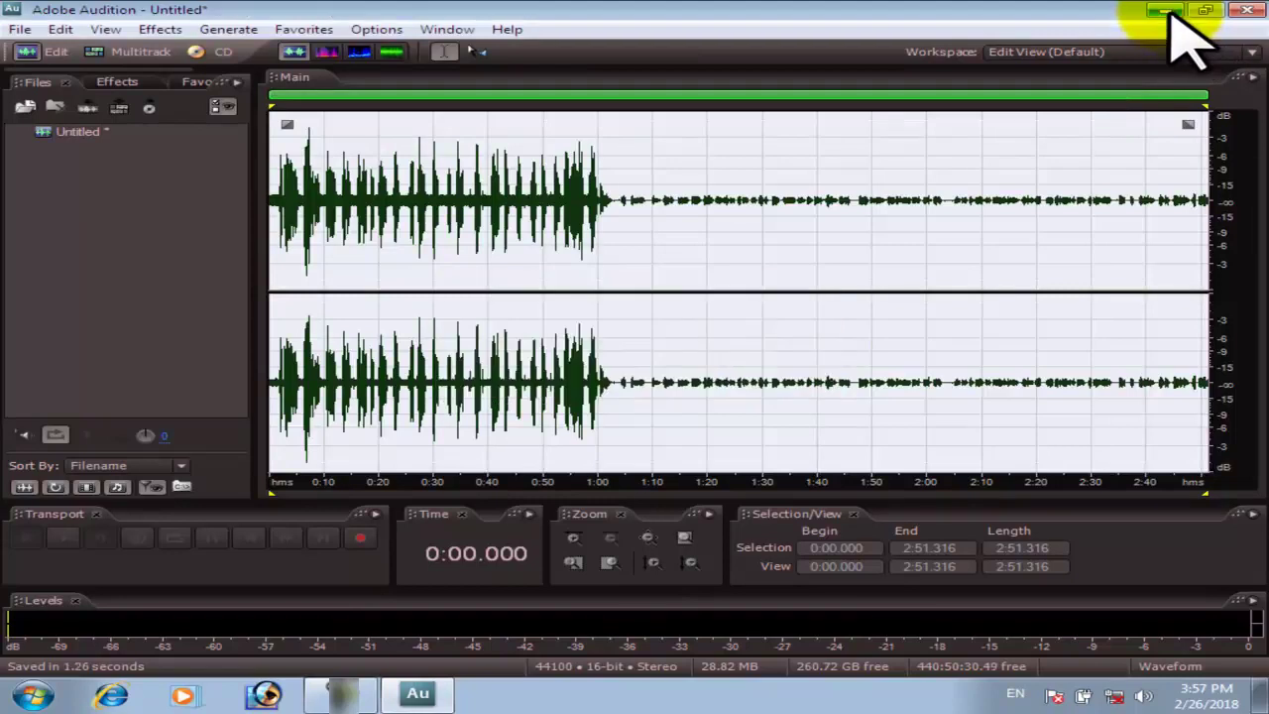
pyautogui.click(1166, 12)
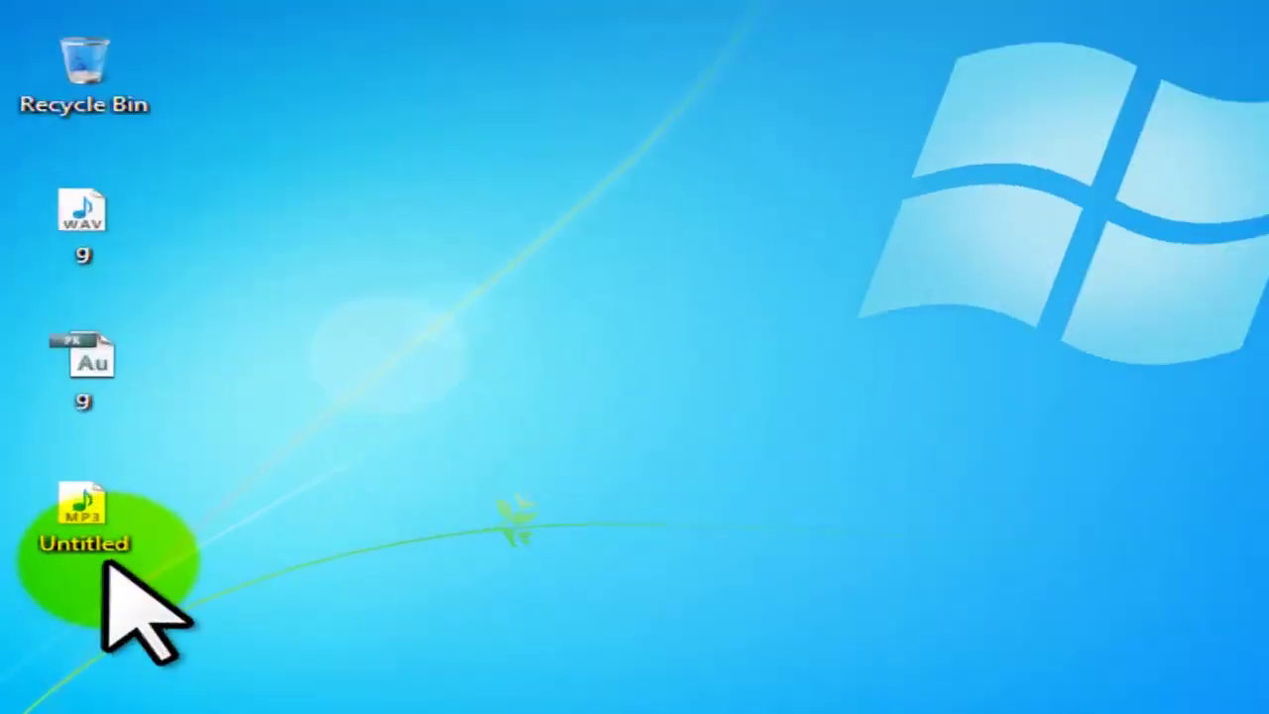